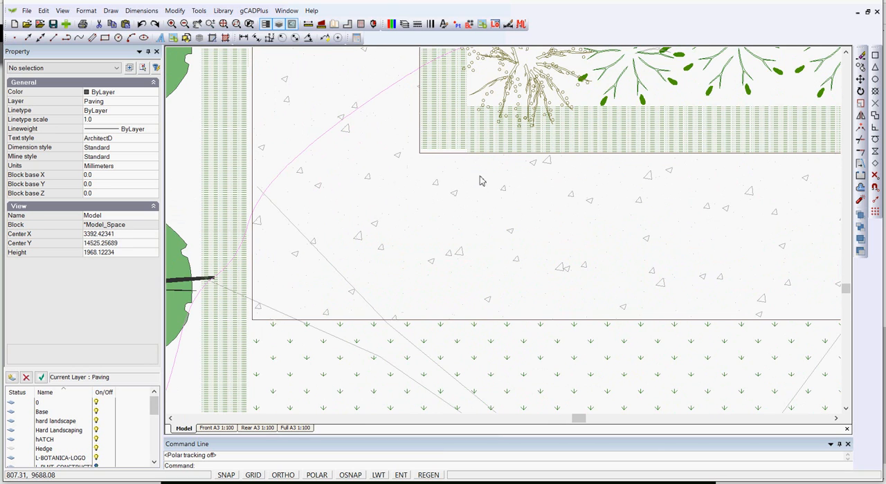
Inspect the separate hatch pieces that form the box hedge at the planting bed's lower corner
{"action": "left_click", "coordinate": [489, 146]}
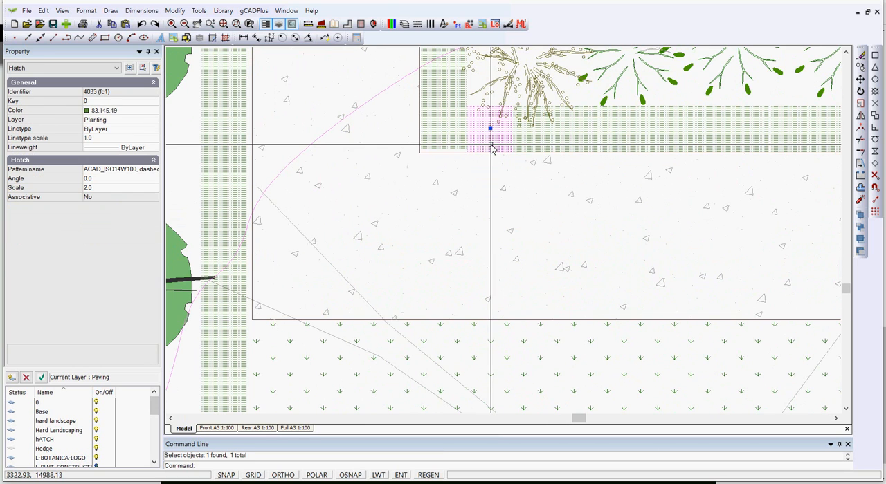
{"action": "key", "text": "Escape"}
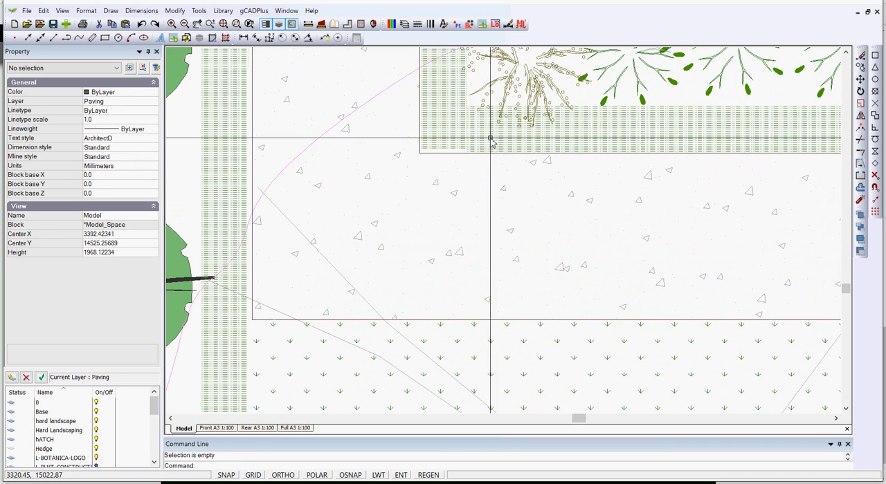
{"action": "left_click", "coordinate": [445, 136]}
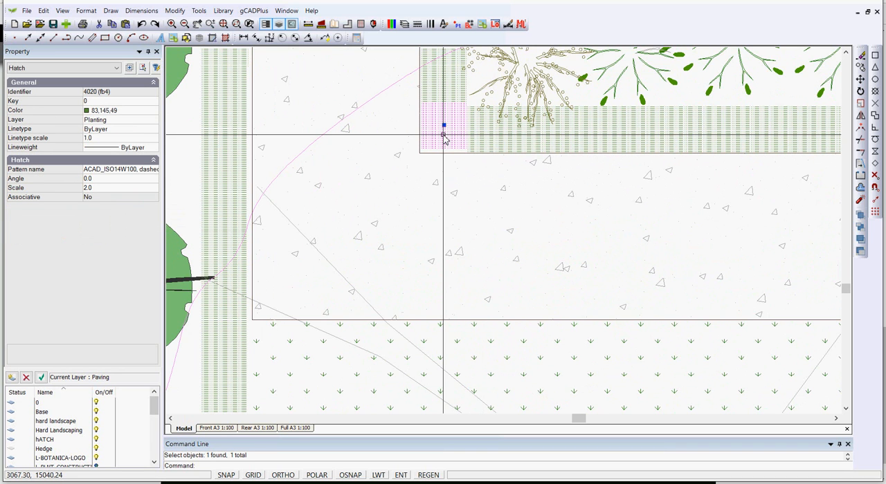
{"action": "key", "text": "Escape"}
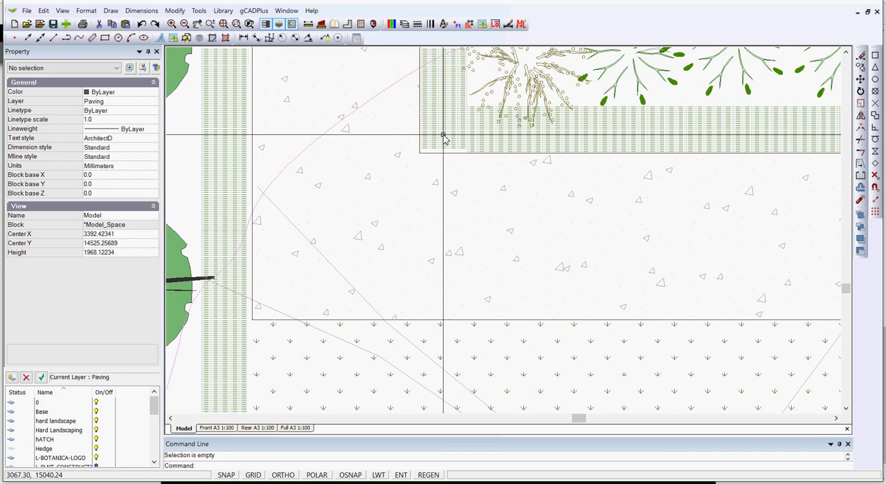
Load the UPlantHedge02 symbol from the Hedge folder of the sized plant library into the drawing's blocks
{"action": "scroll", "coordinate": [444, 137], "scroll_direction": "down", "scroll_amount": 4}
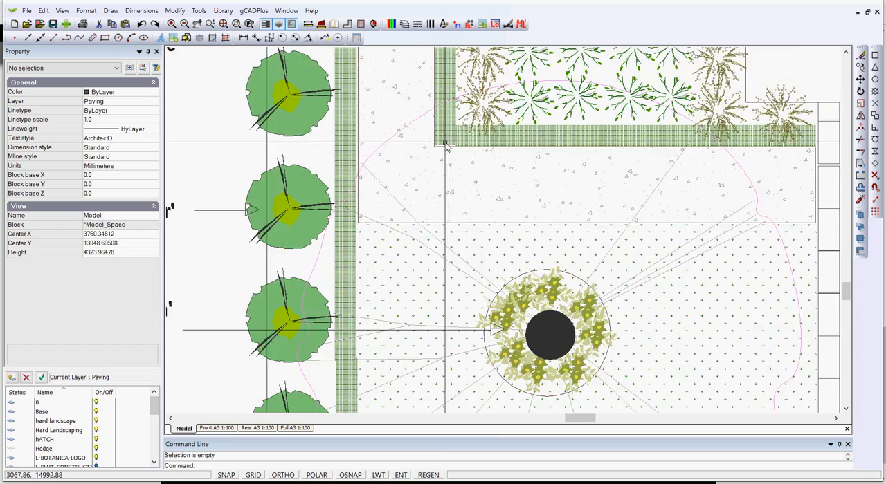
{"action": "scroll", "coordinate": [444, 145], "scroll_direction": "down", "scroll_amount": 2}
{"action": "middle_click_drag", "start_coordinate": [536, 212], "coordinate": [524, 203]}
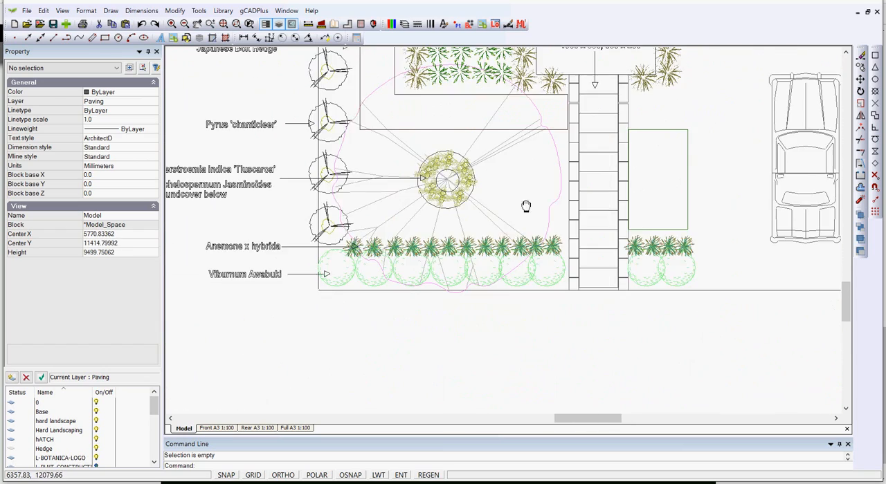
{"action": "scroll", "coordinate": [524, 203], "scroll_direction": "up", "scroll_amount": 1}
{"action": "scroll", "coordinate": [524, 207], "scroll_direction": "up", "scroll_amount": 1}
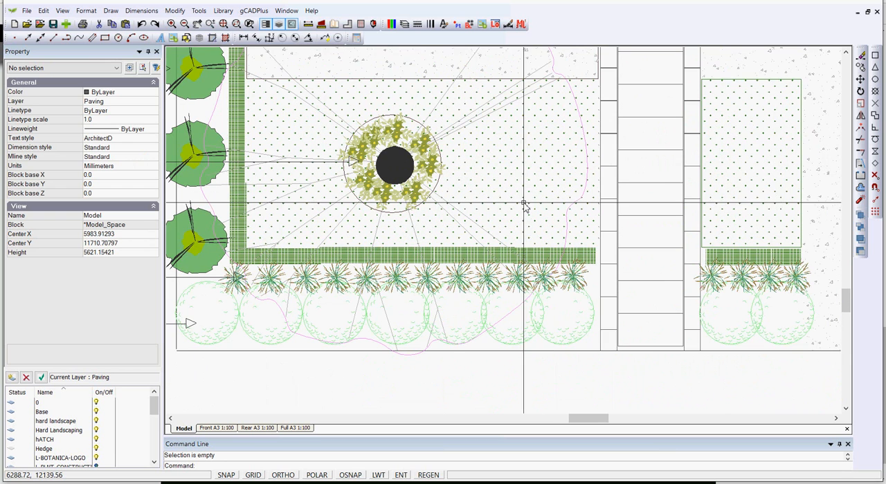
{"action": "left_click", "coordinate": [218, 12]}
{"action": "mouse_move", "coordinate": [252, 28]}
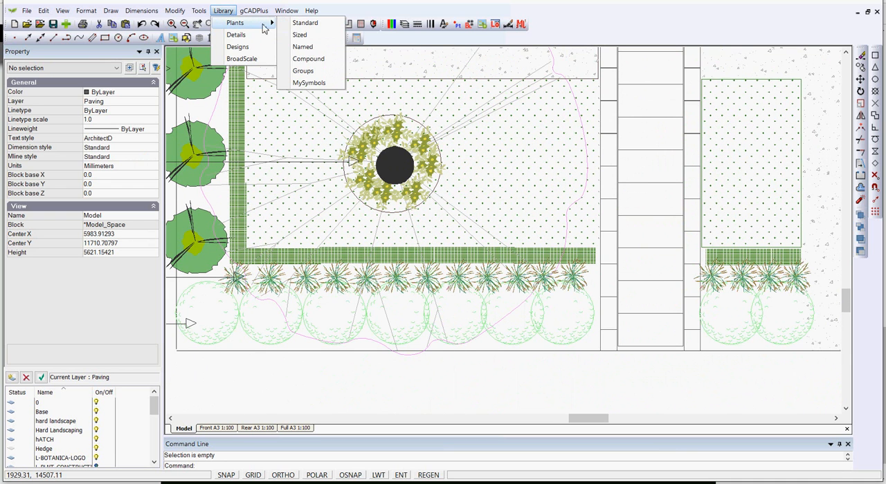
{"action": "left_click", "coordinate": [301, 37]}
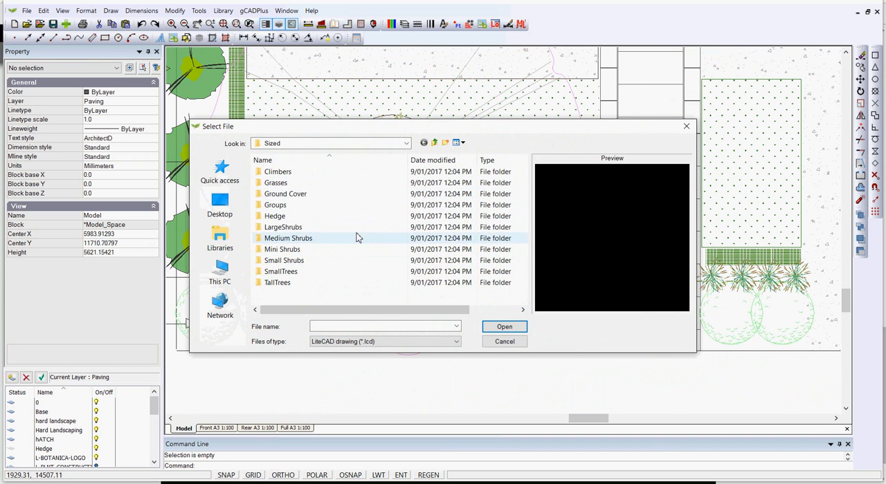
{"action": "double_click", "coordinate": [269, 217]}
{"action": "left_click", "coordinate": [273, 172]}
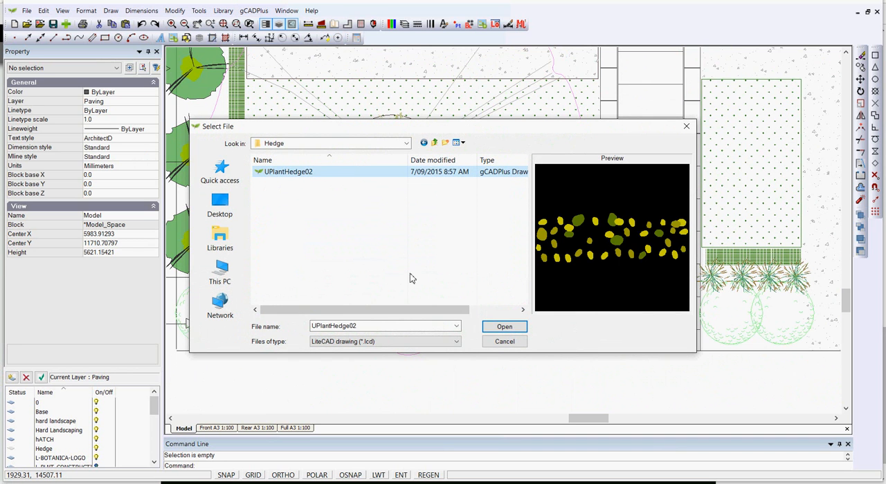
{"action": "left_click", "coordinate": [505, 328]}
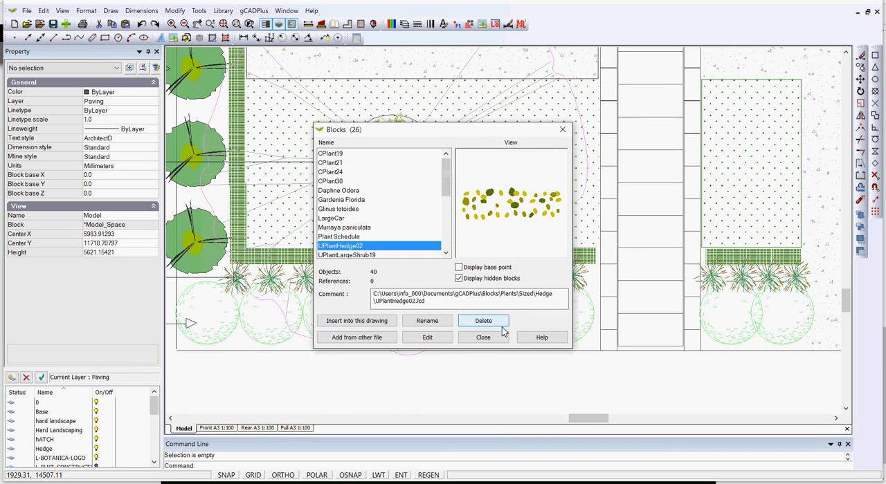
Insert the UPlantHedge02 block at uniform scale 1.0 and angle 0, over the front hedge's end beside the path
{"action": "left_click", "coordinate": [361, 321]}
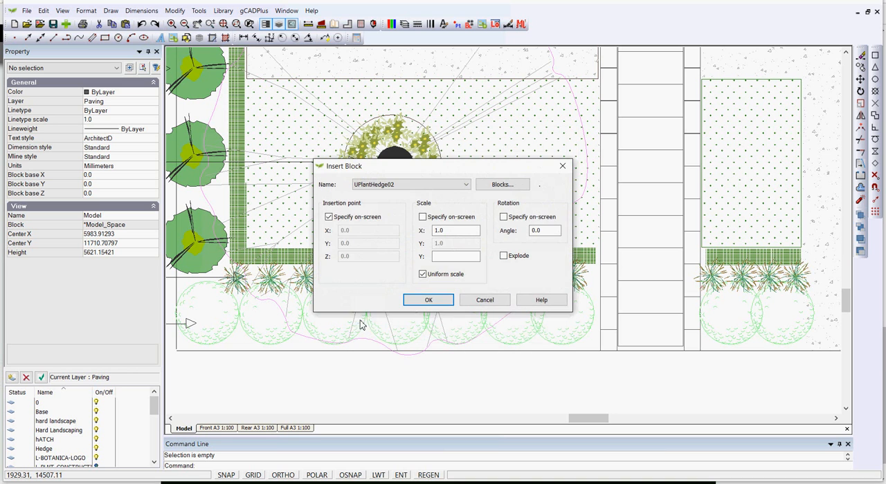
{"action": "left_click", "coordinate": [428, 301]}
{"action": "scroll", "coordinate": [523, 290], "scroll_direction": "up", "scroll_amount": 1}
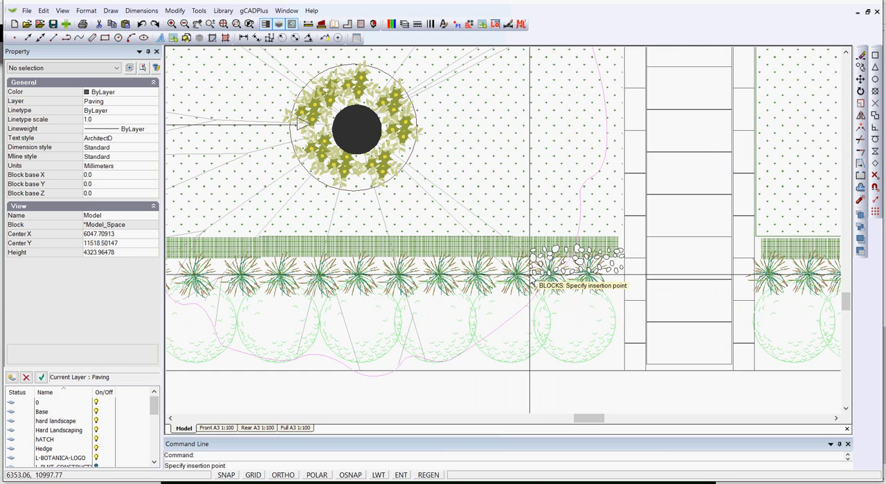
{"action": "left_click", "coordinate": [530, 260]}
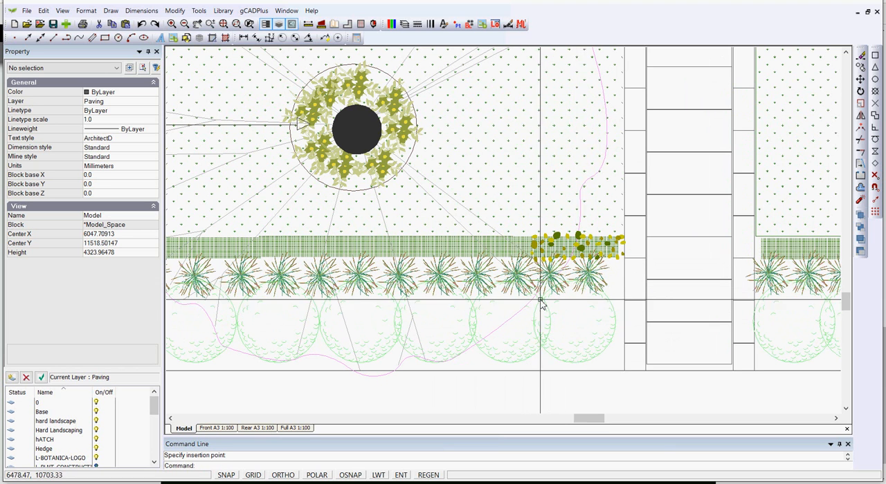
Erase the old hatch pieces of the front hedge between the new hedge block and the side hedge
{"action": "scroll", "coordinate": [508, 294], "scroll_direction": "down", "scroll_amount": 1}
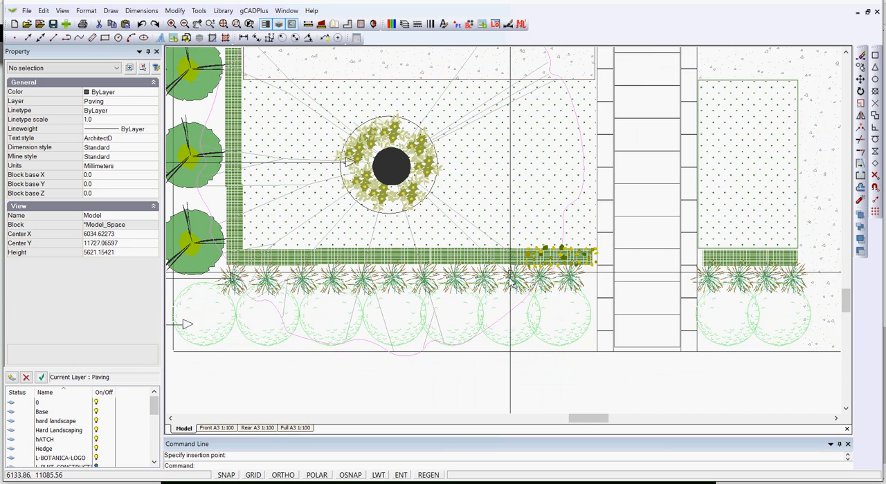
{"action": "scroll", "coordinate": [510, 294], "scroll_direction": "up", "scroll_amount": 2}
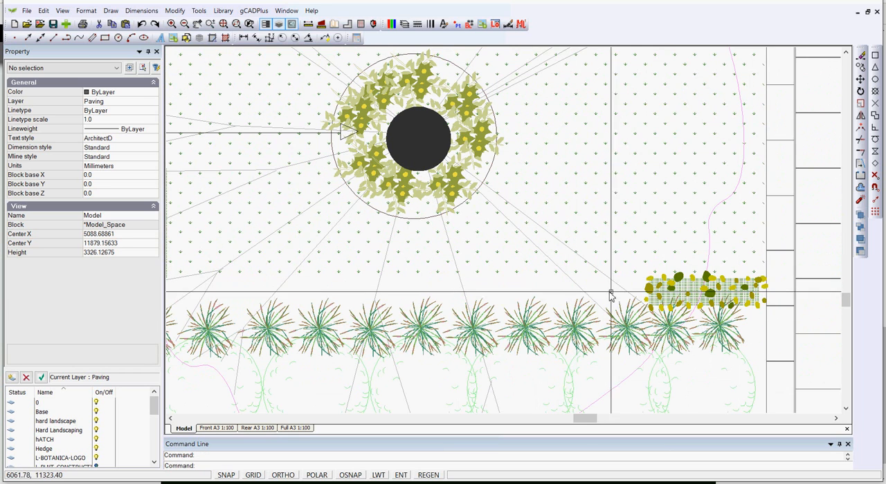
{"action": "scroll", "coordinate": [429, 301], "scroll_direction": "down", "scroll_amount": 1}
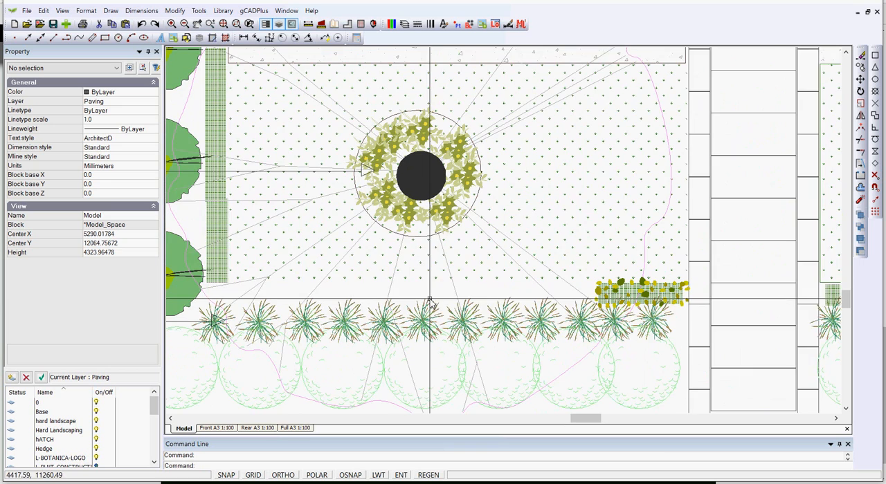
{"action": "scroll", "coordinate": [574, 307], "scroll_direction": "up", "scroll_amount": 1}
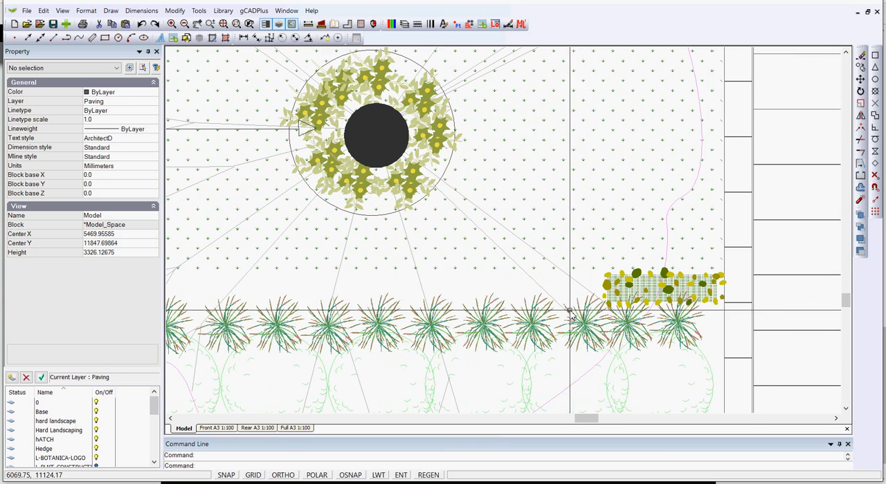
Copy the hedge block repeatedly end to end along the front bed as far as the side hedge, using polar tracking
{"action": "left_click", "coordinate": [605, 288]}
{"action": "scroll", "coordinate": [605, 290], "scroll_direction": "down", "scroll_amount": 2}
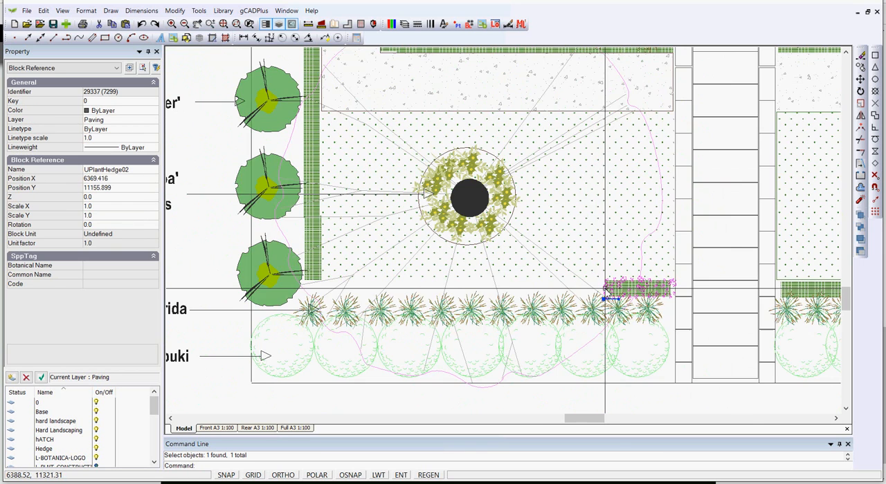
{"action": "scroll", "coordinate": [633, 317], "scroll_direction": "up", "scroll_amount": 1}
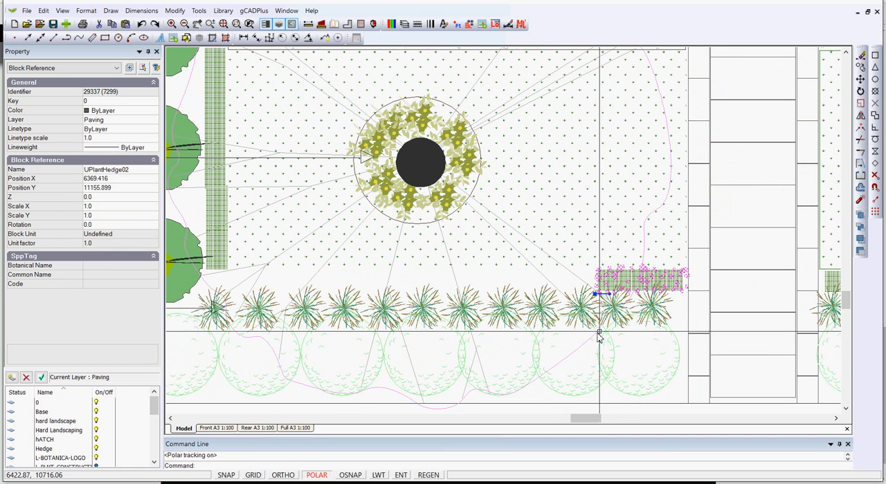
{"action": "right_click", "coordinate": [620, 285]}
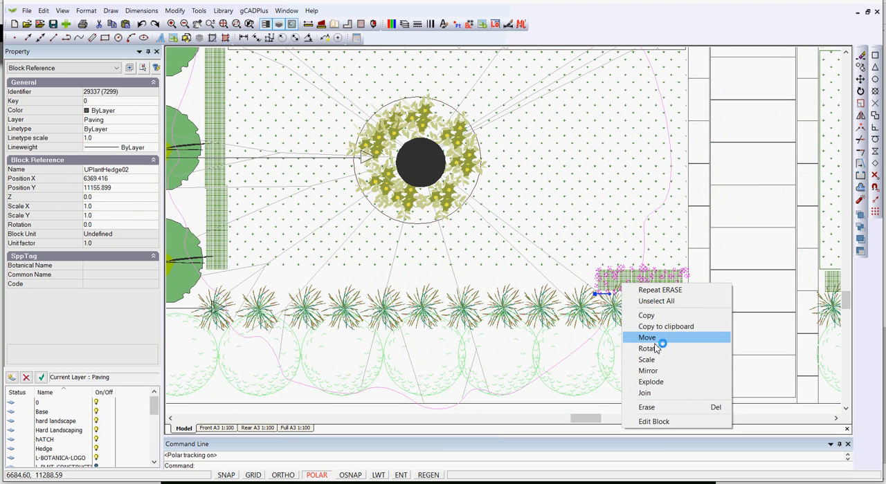
{"action": "left_click", "coordinate": [647, 315]}
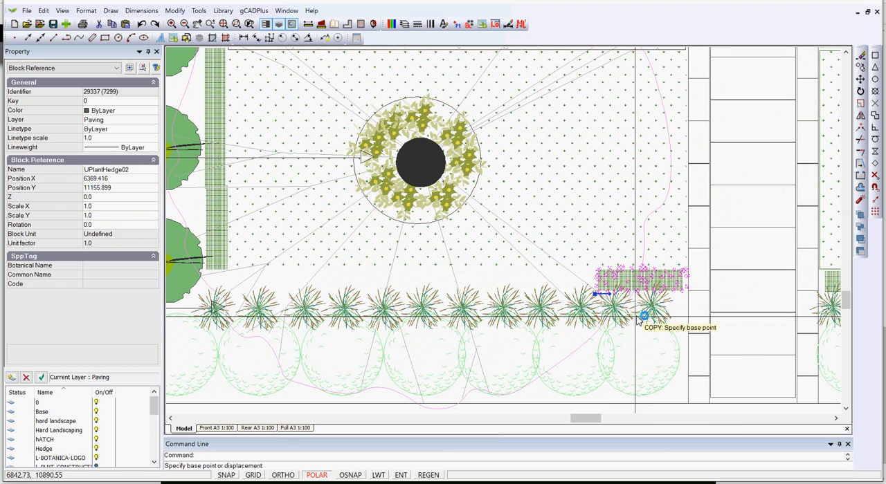
{"action": "left_click", "coordinate": [689, 294]}
{"action": "left_click", "coordinate": [596, 294]}
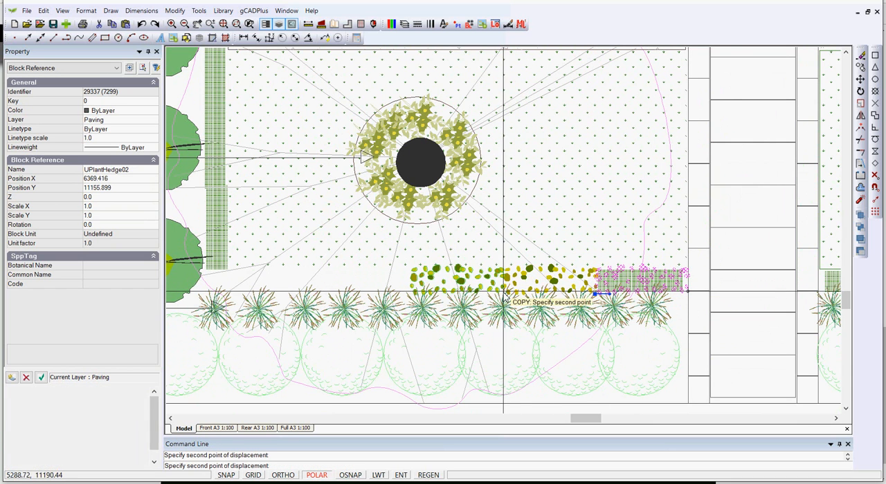
{"action": "left_click", "coordinate": [411, 291]}
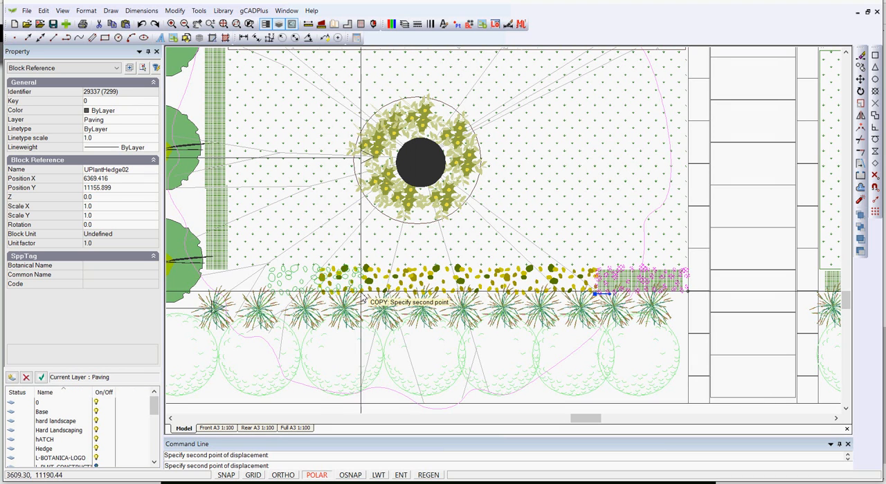
{"action": "left_click", "coordinate": [323, 294]}
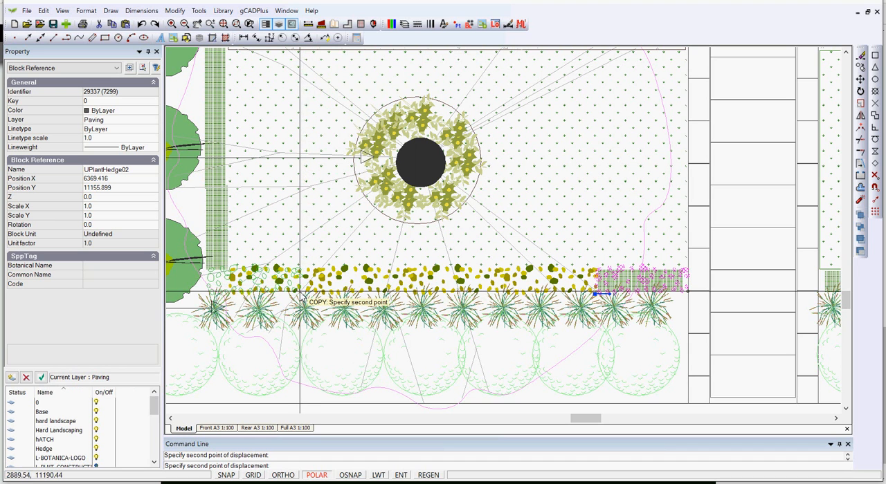
{"action": "key", "text": "Escape"}
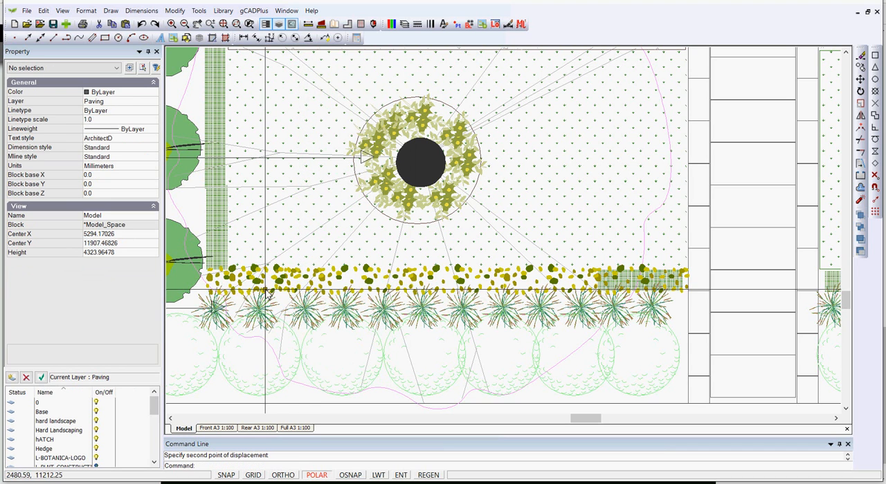
Rotate the last hedge block at the corner to 90 degrees and move it over the side hedge
{"action": "left_click", "coordinate": [244, 294]}
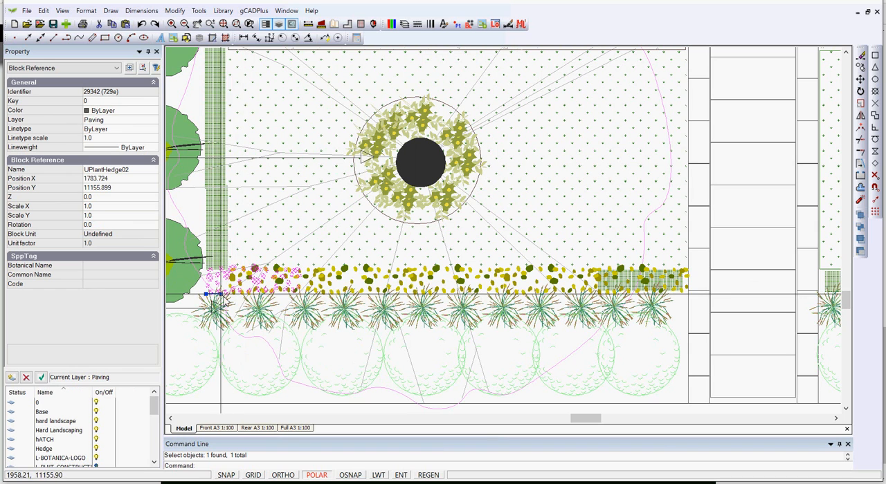
{"action": "left_click", "coordinate": [206, 293]}
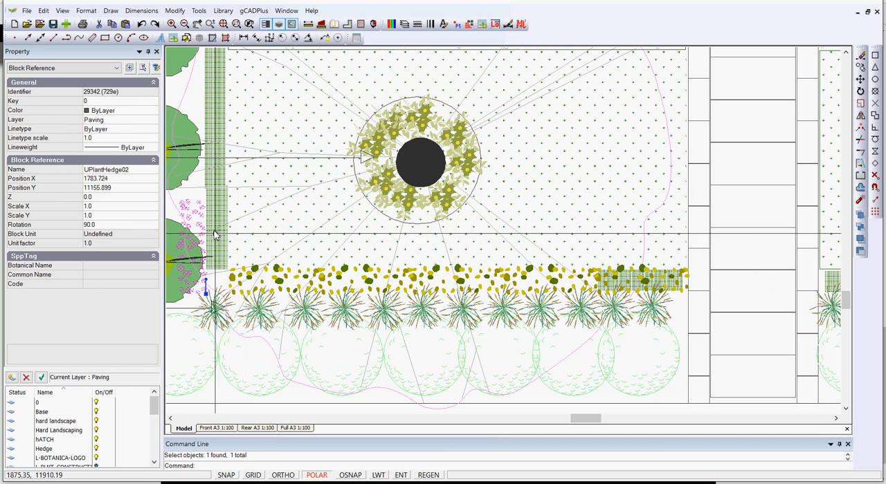
{"action": "left_click", "coordinate": [226, 294]}
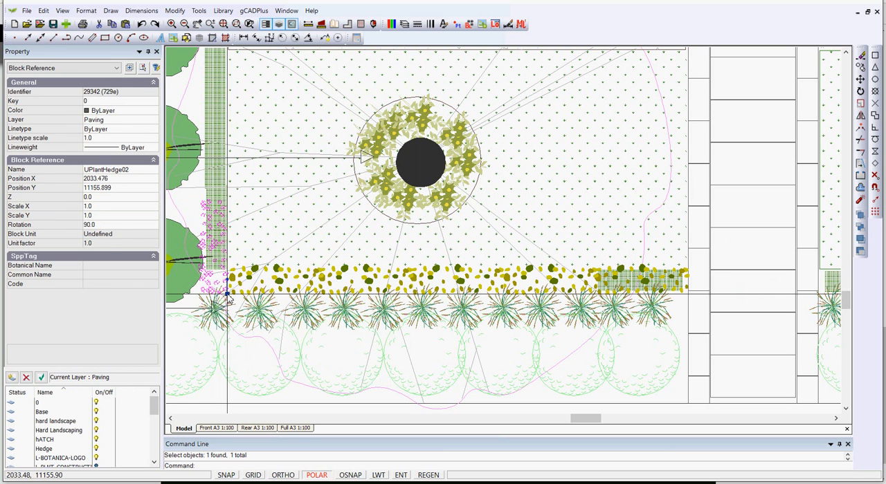
{"action": "key", "text": "Escape"}
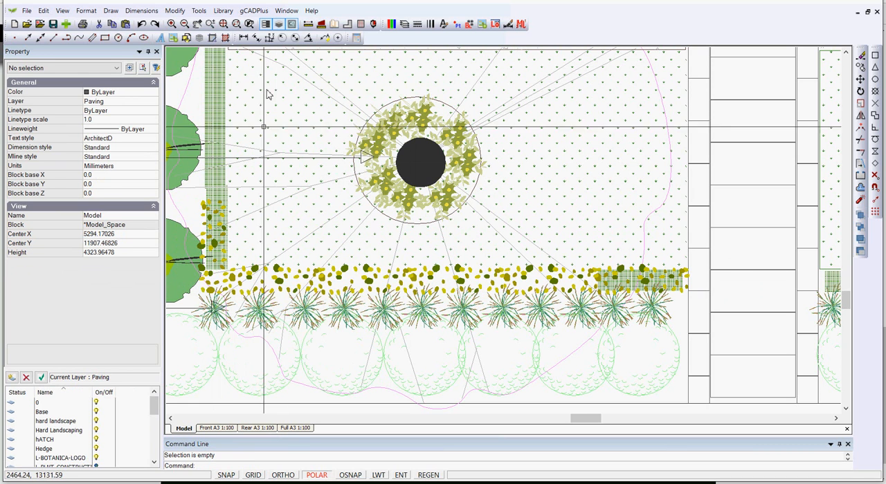
Copy the rotated hedge block end to end up the side hedge beside the pear trees, replacing the old hatch
{"action": "scroll", "coordinate": [287, 173], "scroll_direction": "down", "scroll_amount": 2}
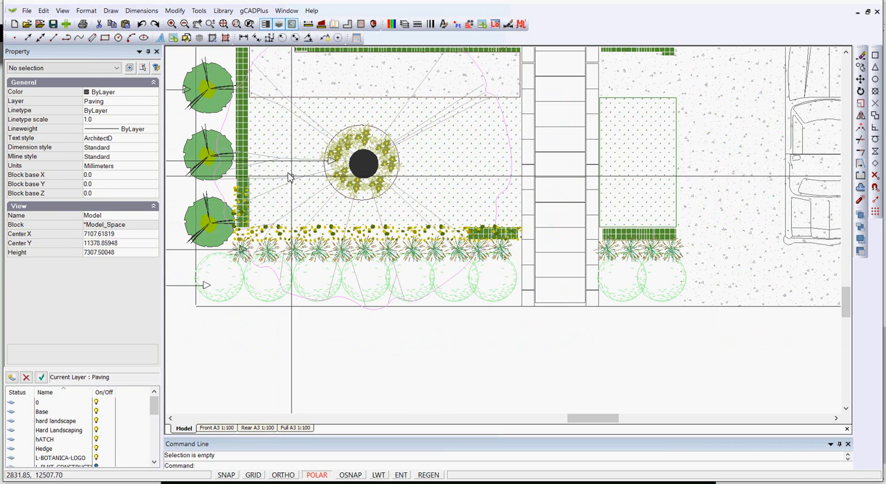
{"action": "middle_click_drag", "start_coordinate": [469, 253], "coordinate": [439, 225]}
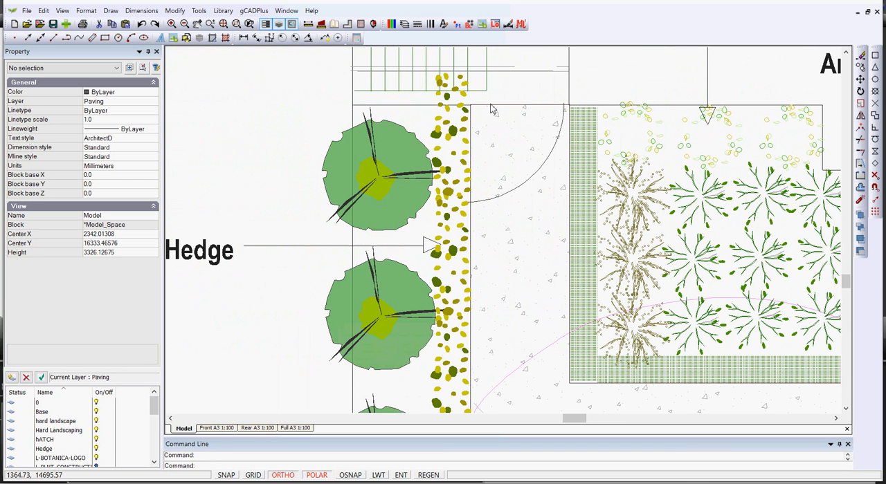
Explode the topmost hedge block of the side hedge where it overruns the boundary line
{"action": "left_click", "coordinate": [451, 102]}
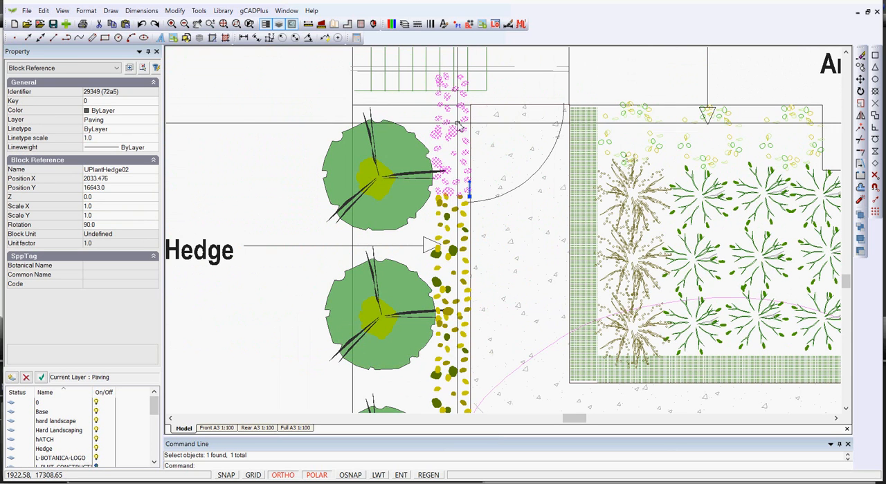
{"action": "right_click", "coordinate": [458, 126]}
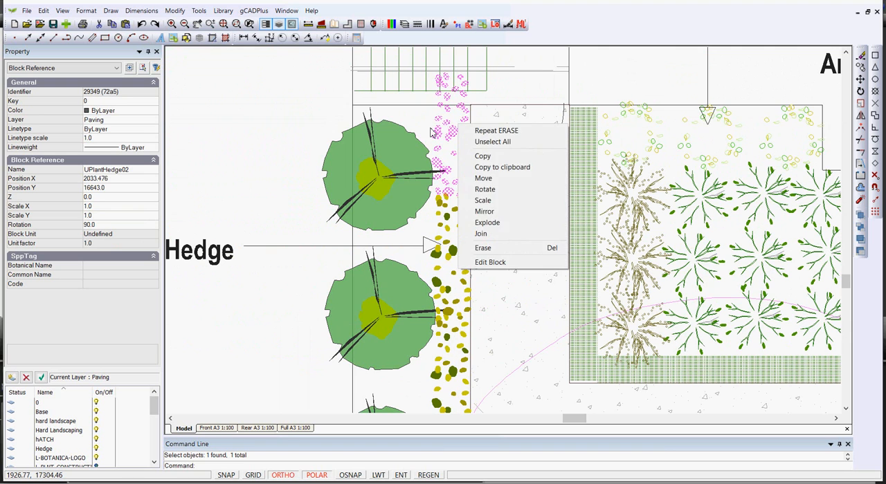
{"action": "left_click", "coordinate": [486, 222]}
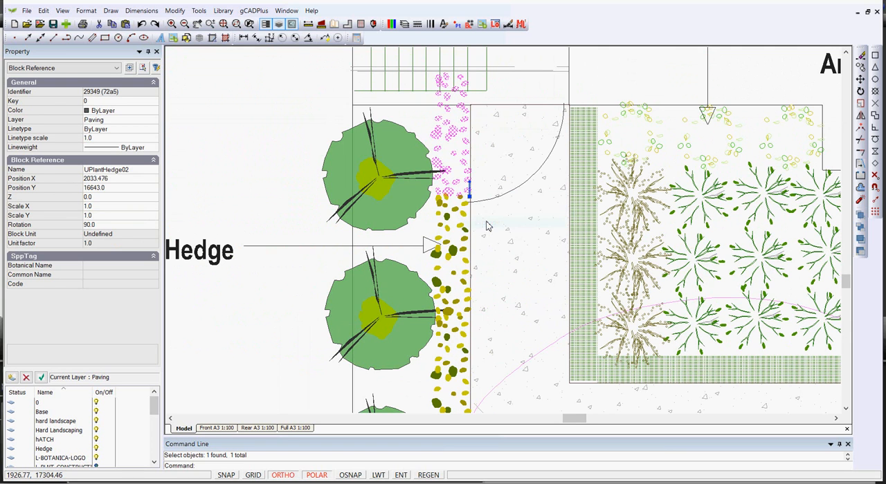
Erase the exploded hedge leaves that overrun the boundary line, including the two leaves lying on the line itself
{"action": "left_click", "coordinate": [478, 104]}
{"action": "right_click", "coordinate": [485, 101]}
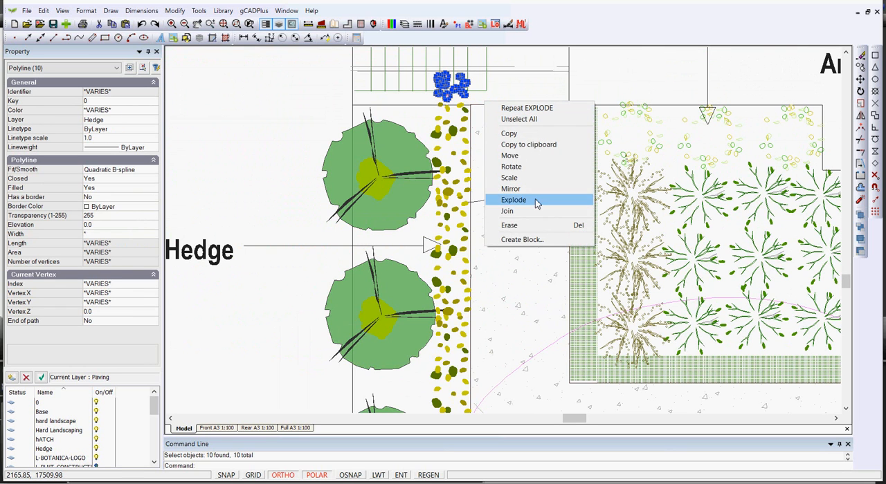
{"action": "left_click", "coordinate": [525, 227]}
{"action": "scroll", "coordinate": [463, 90], "scroll_direction": "up", "scroll_amount": 4}
{"action": "left_click", "coordinate": [465, 80]}
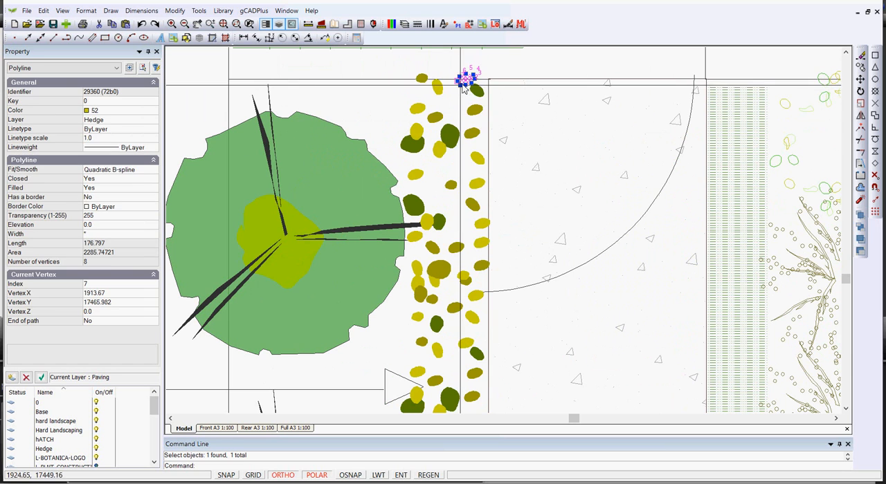
{"action": "left_click", "coordinate": [424, 79]}
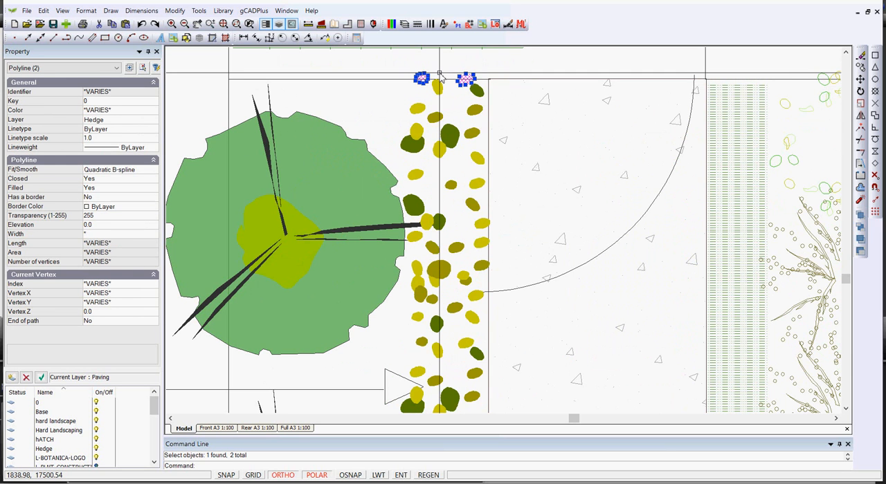
{"action": "key", "text": "Delete"}
Copy the vertical hedge block on the planting bed's side hedge end to end below itself, covering the hatch down to the corner
{"action": "scroll", "coordinate": [443, 74], "scroll_direction": "down", "scroll_amount": 2}
{"action": "scroll", "coordinate": [447, 74], "scroll_direction": "down", "scroll_amount": 1}
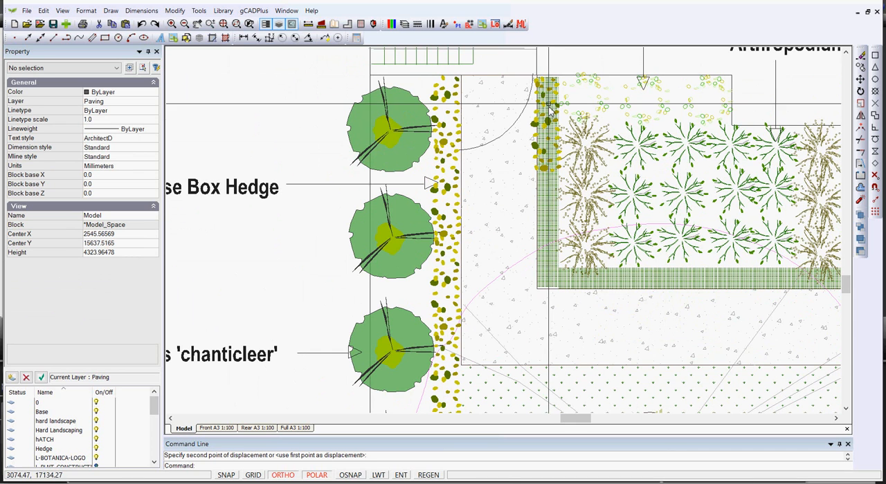
{"action": "left_click", "coordinate": [552, 143]}
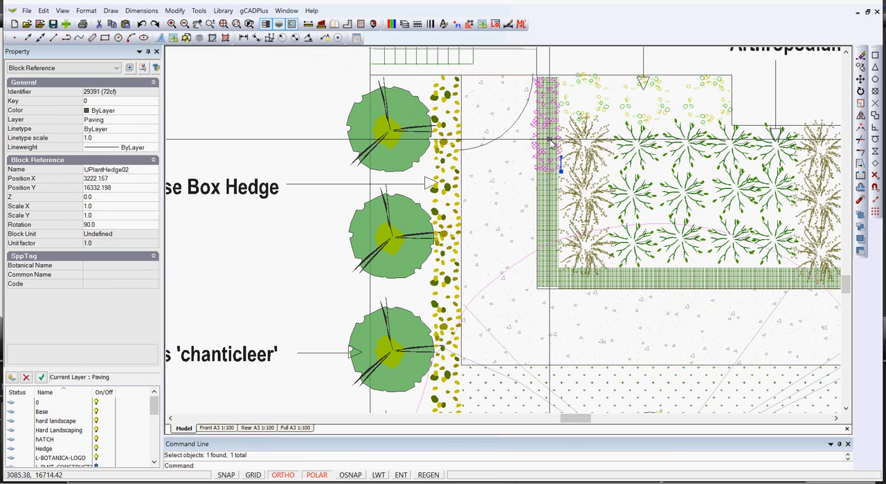
{"action": "key", "text": "Escape"}
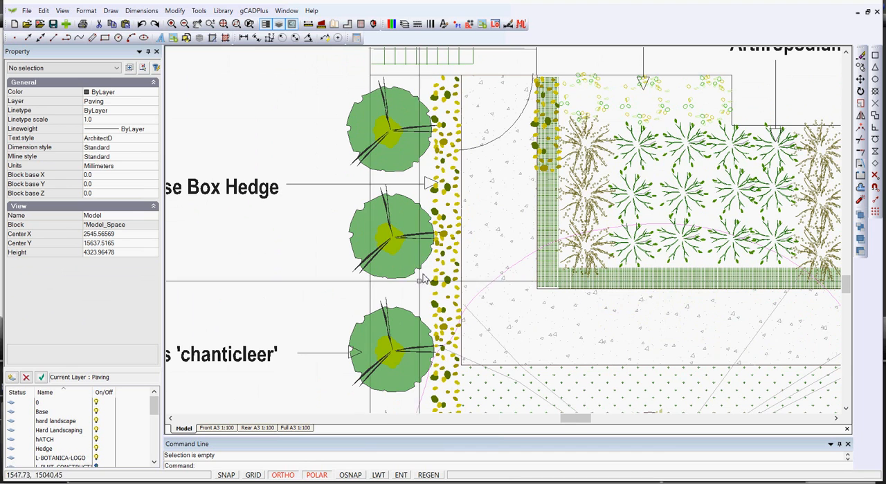
{"action": "left_click", "coordinate": [552, 166]}
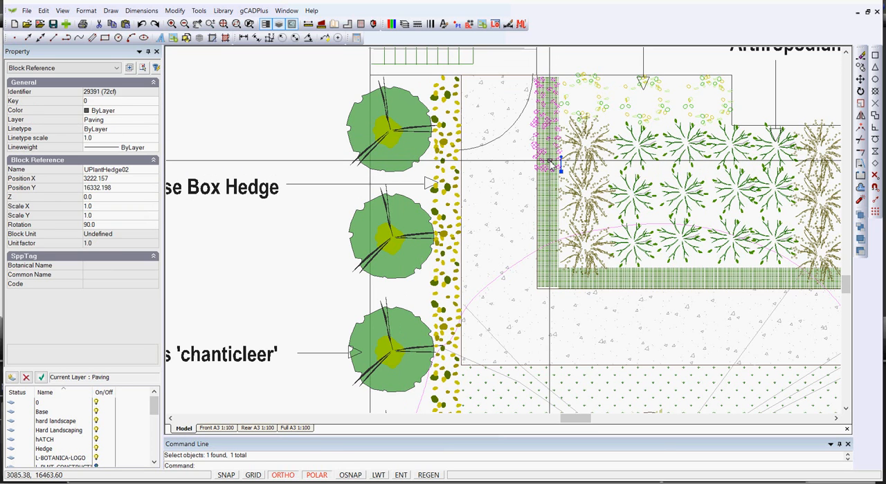
{"action": "right_click", "coordinate": [551, 166]}
{"action": "left_click", "coordinate": [574, 193]}
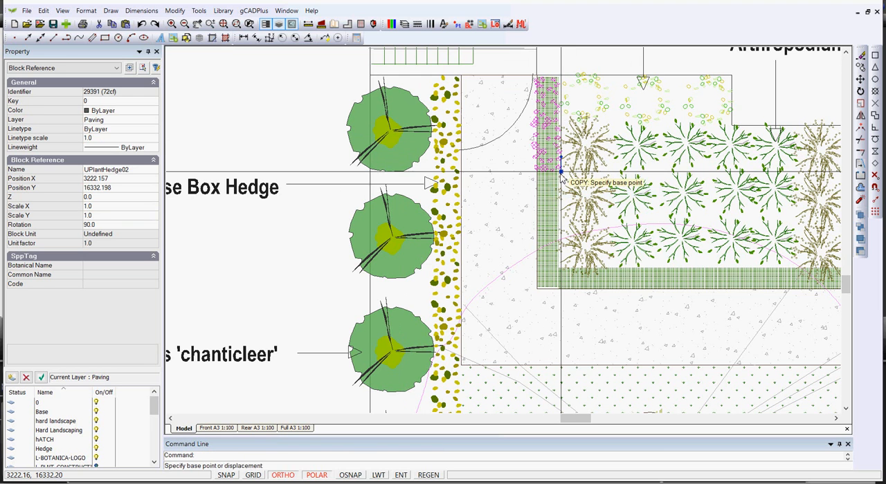
{"action": "left_click", "coordinate": [560, 171]}
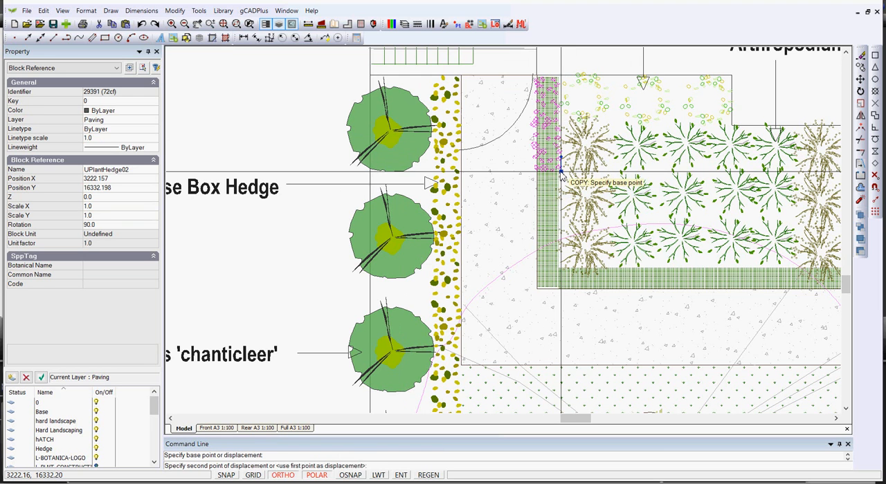
{"action": "left_click", "coordinate": [558, 267]}
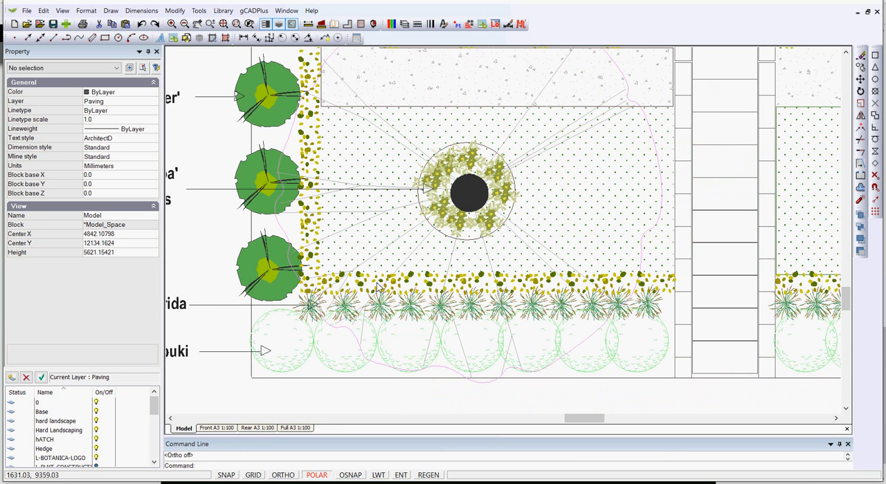
Open the first UPlantHedge02 block of the front hedge, beside the corner, for block editing
{"action": "scroll", "coordinate": [380, 286], "scroll_direction": "up", "scroll_amount": 2}
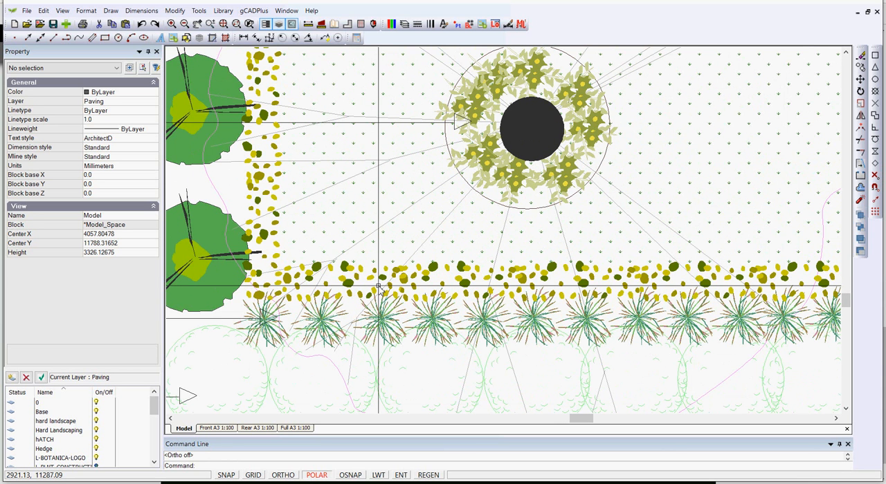
{"action": "left_click", "coordinate": [374, 279]}
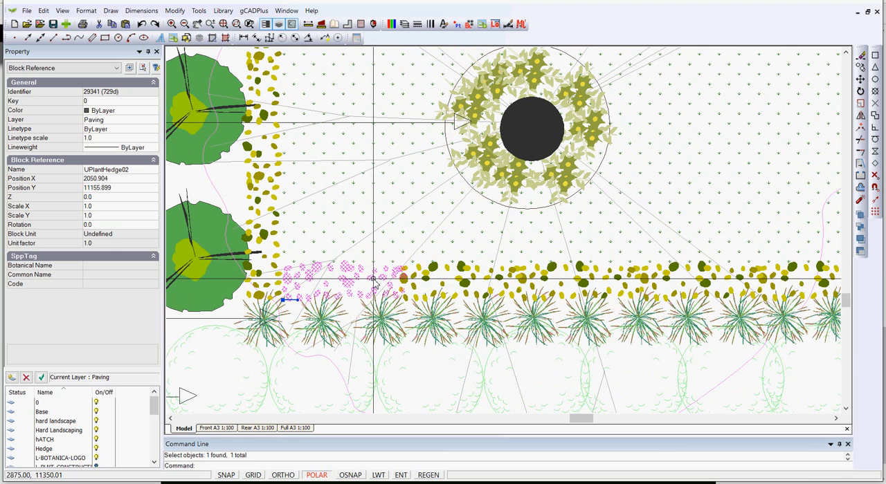
{"action": "right_click", "coordinate": [360, 281]}
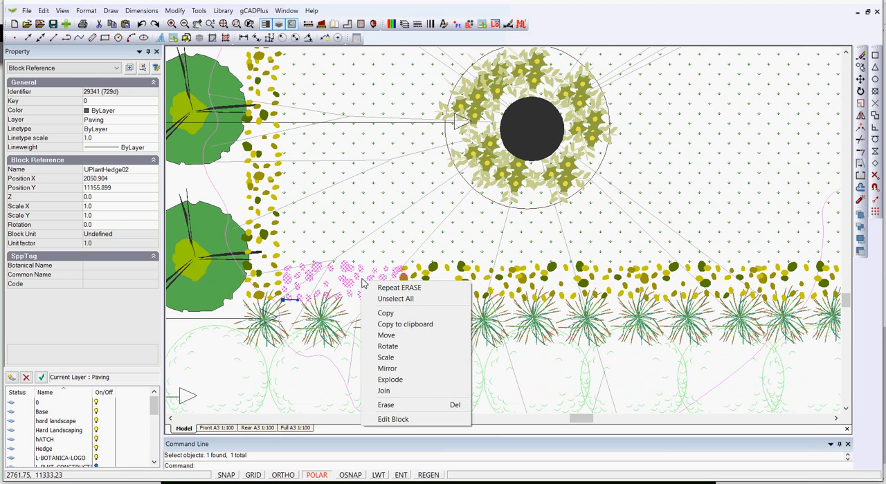
{"action": "left_click", "coordinate": [393, 420]}
{"action": "scroll", "coordinate": [388, 351], "scroll_direction": "down", "scroll_amount": 1}
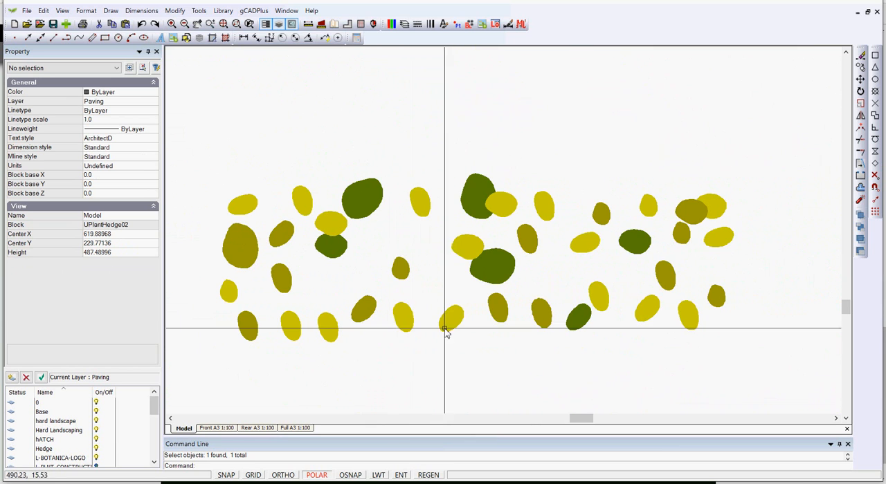
Copy the small dark green leaf repeatedly around the outer edge of the hedge block to thicken it, and close the block editor
{"action": "left_click", "coordinate": [336, 251]}
{"action": "right_click", "coordinate": [336, 252]}
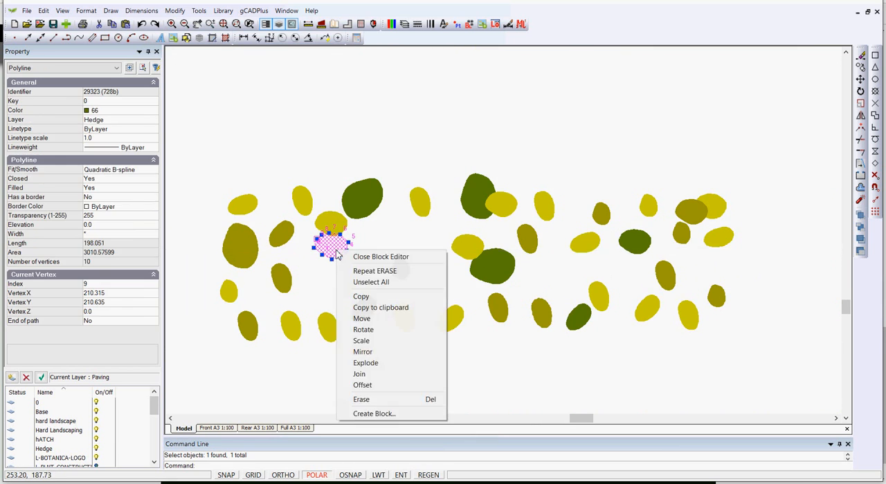
{"action": "left_click", "coordinate": [362, 296]}
{"action": "left_click", "coordinate": [325, 240]}
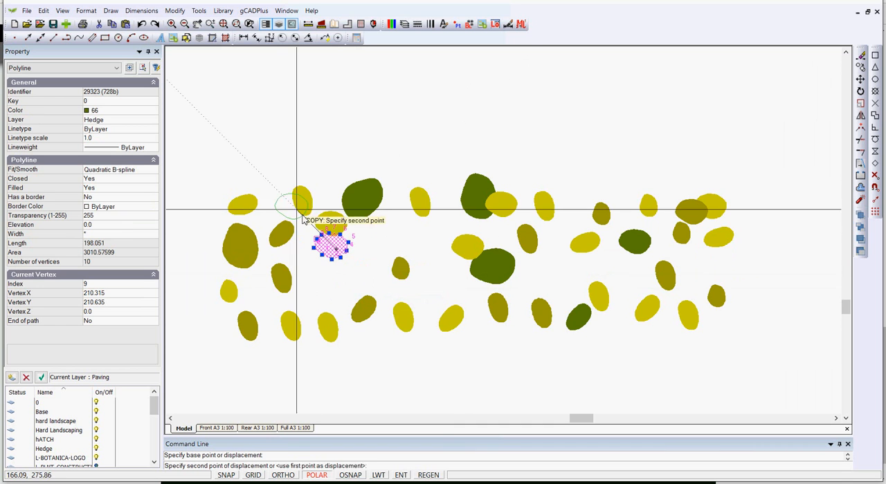
{"action": "left_click", "coordinate": [276, 205]}
{"action": "left_click", "coordinate": [247, 278]}
{"action": "left_click", "coordinate": [269, 325]}
{"action": "left_click", "coordinate": [358, 319]}
{"action": "left_click", "coordinate": [422, 317]}
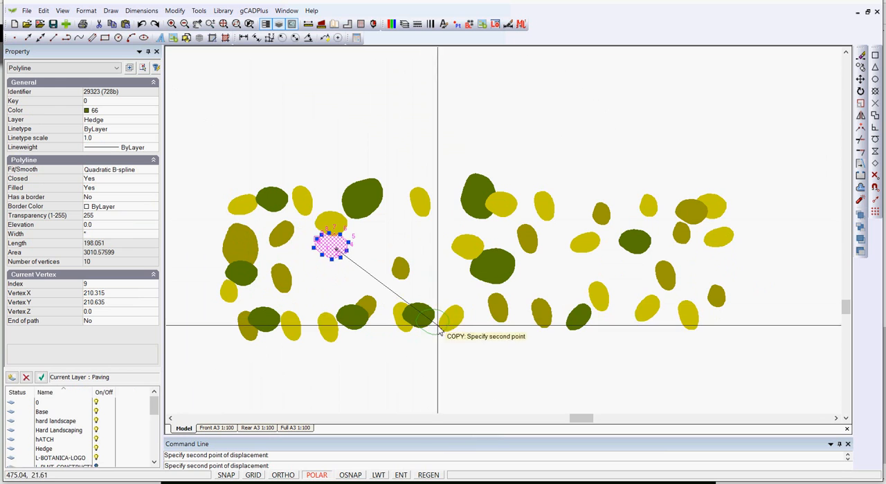
{"action": "left_click", "coordinate": [460, 317]}
{"action": "left_click", "coordinate": [515, 309]}
{"action": "left_click", "coordinate": [566, 309]}
{"action": "left_click", "coordinate": [609, 311]}
{"action": "left_click", "coordinate": [649, 314]}
{"action": "left_click", "coordinate": [675, 317]}
{"action": "left_click", "coordinate": [703, 314]}
{"action": "left_click", "coordinate": [721, 280]}
{"action": "left_click", "coordinate": [710, 242]}
{"action": "left_click", "coordinate": [692, 199]}
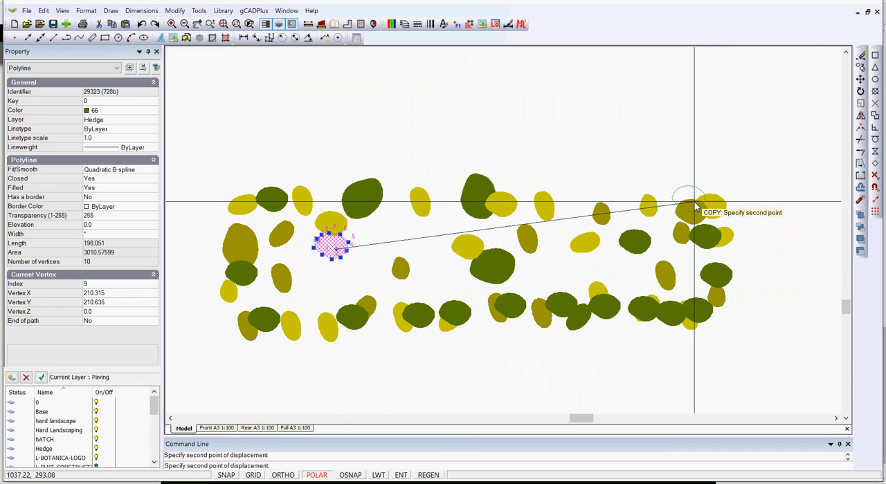
{"action": "left_click", "coordinate": [649, 211]}
{"action": "left_click", "coordinate": [596, 203]}
{"action": "left_click", "coordinate": [532, 203]}
{"action": "left_click", "coordinate": [456, 205]}
{"action": "left_click", "coordinate": [385, 203]}
{"action": "right_click", "coordinate": [391, 209]}
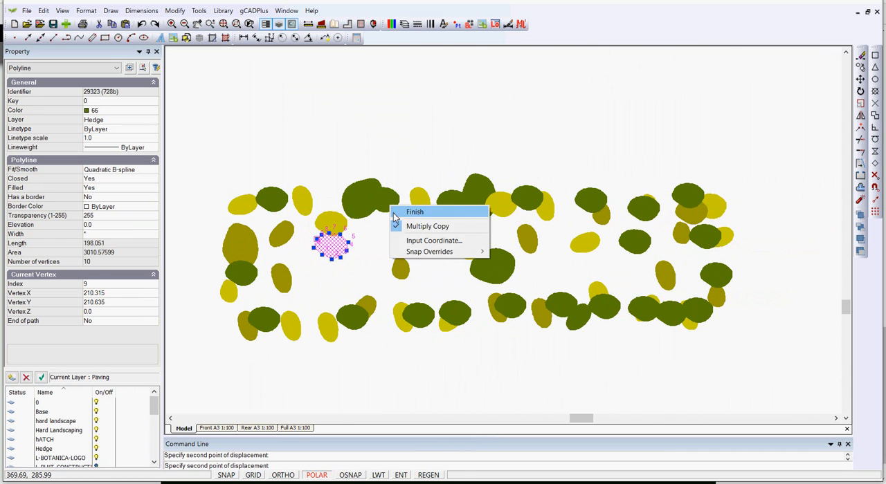
{"action": "left_click", "coordinate": [413, 213]}
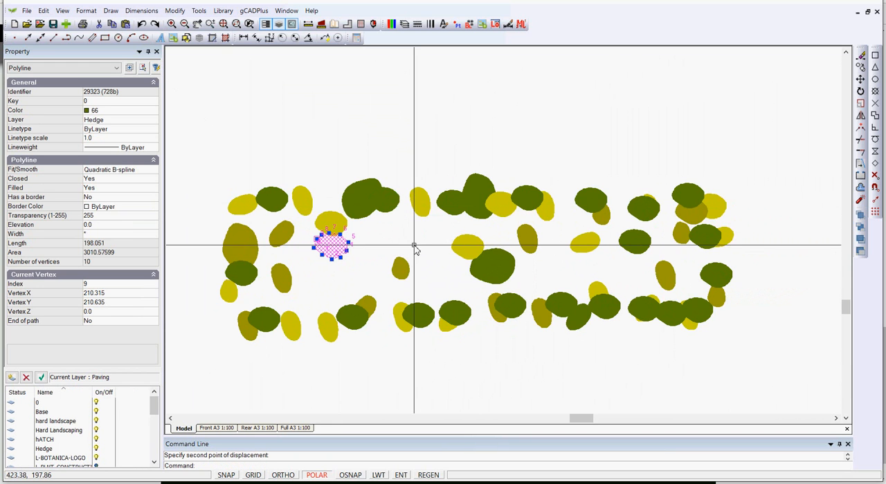
{"action": "right_click", "coordinate": [414, 248]}
{"action": "left_click", "coordinate": [447, 253]}
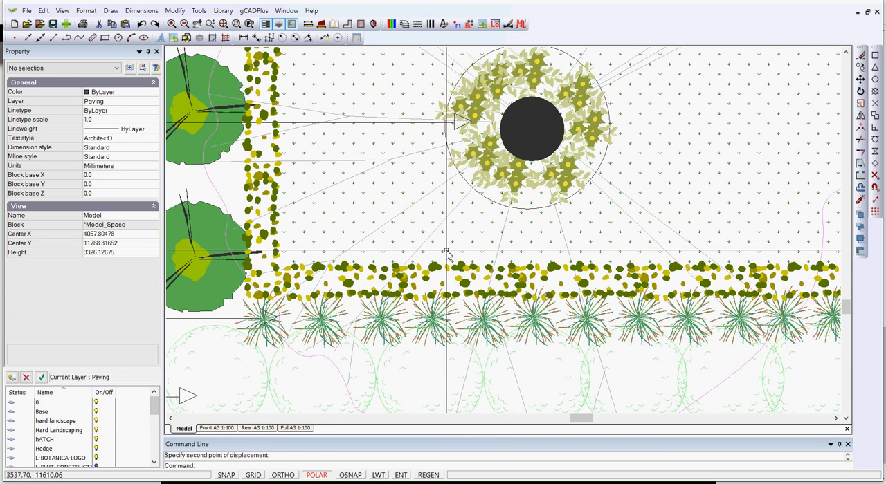
Open the UPlantLargeShrub19 block of a Viburnum Awabuki shrub in the front row for block editing
{"action": "scroll", "coordinate": [457, 298], "scroll_direction": "down", "scroll_amount": 2}
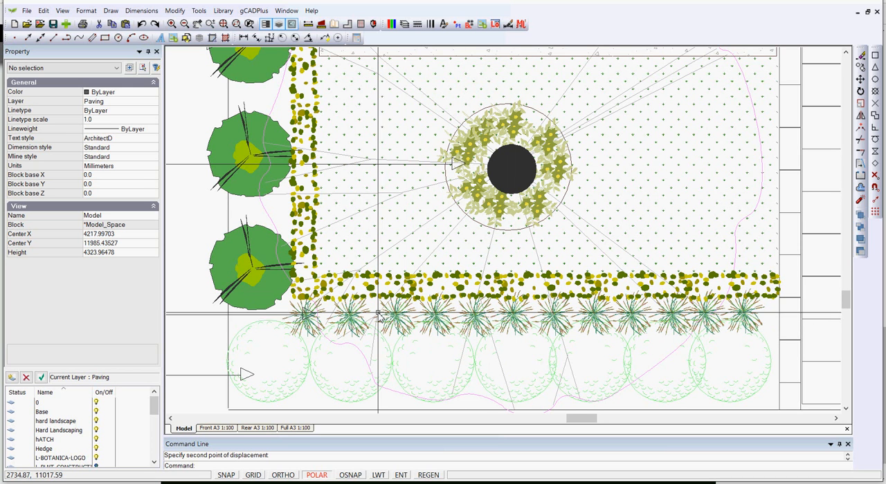
{"action": "scroll", "coordinate": [377, 308], "scroll_direction": "down", "scroll_amount": 1}
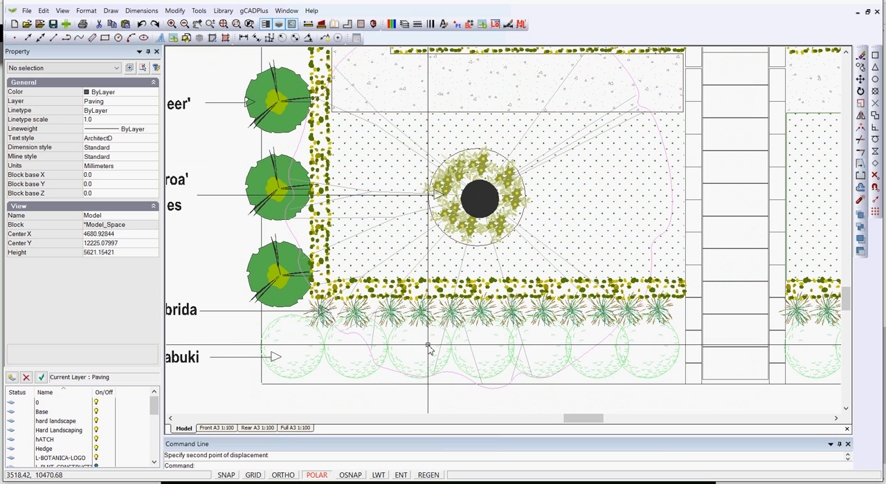
{"action": "middle_click_drag", "start_coordinate": [429, 351], "coordinate": [419, 247]}
{"action": "scroll", "coordinate": [412, 252], "scroll_direction": "up", "scroll_amount": 1}
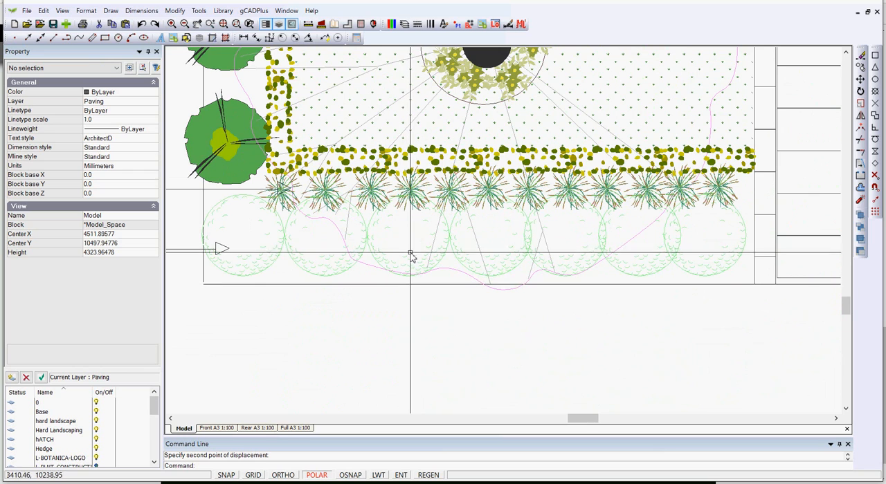
{"action": "scroll", "coordinate": [411, 254], "scroll_direction": "up", "scroll_amount": 1}
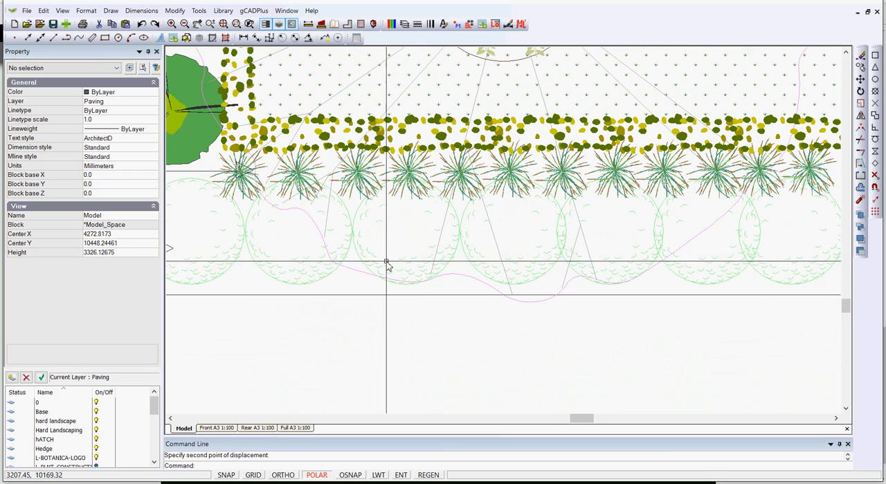
{"action": "scroll", "coordinate": [380, 264], "scroll_direction": "down", "scroll_amount": 3}
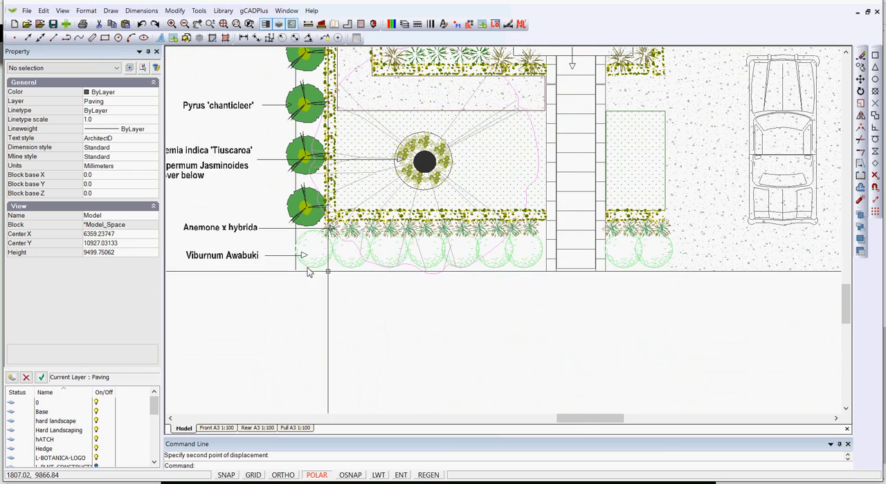
{"action": "scroll", "coordinate": [405, 292], "scroll_direction": "up", "scroll_amount": 1}
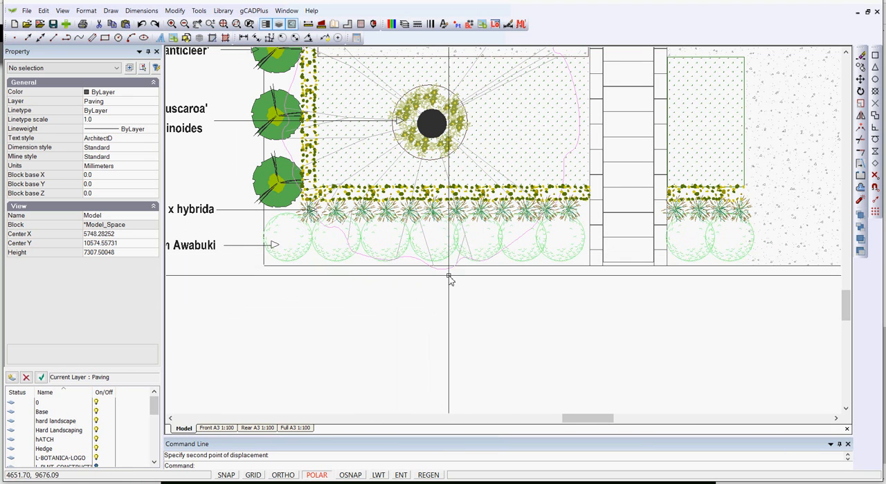
{"action": "left_click", "coordinate": [443, 254]}
{"action": "right_click", "coordinate": [441, 254]}
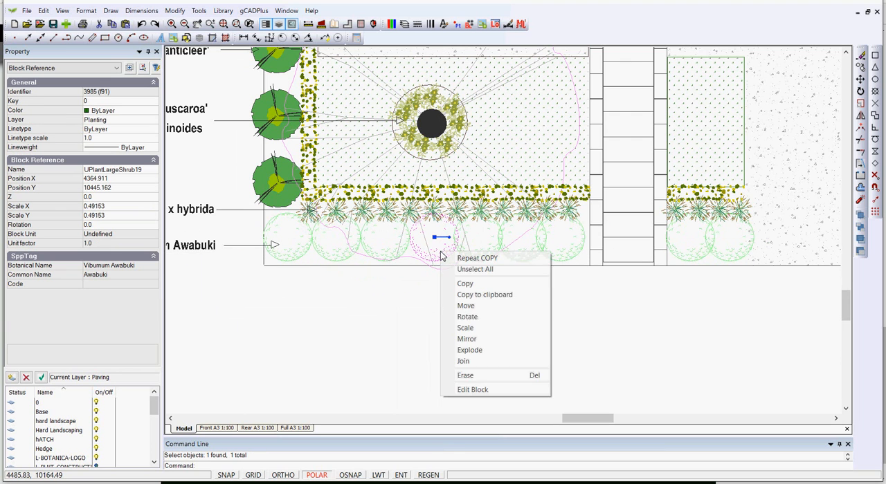
{"action": "left_click", "coordinate": [470, 390]}
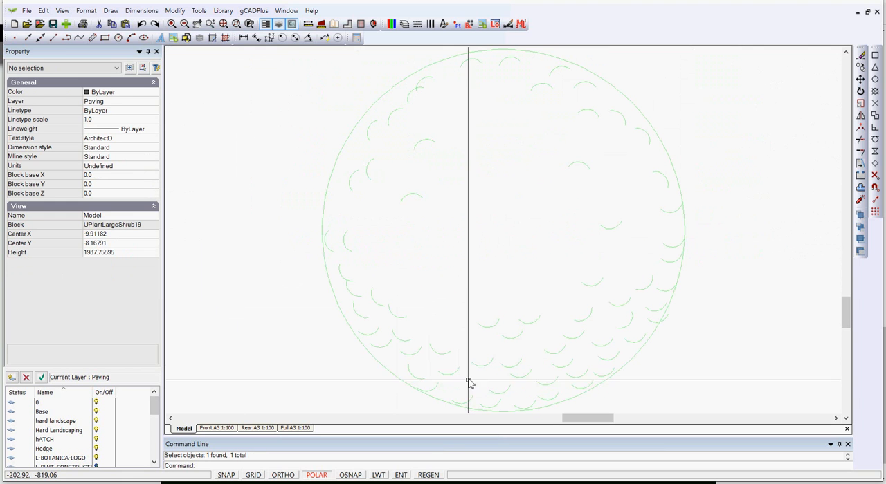
Window-select the leaf arcs inside the shrub block's circle and set their color to 76
{"action": "scroll", "coordinate": [413, 235], "scroll_direction": "down", "scroll_amount": 3}
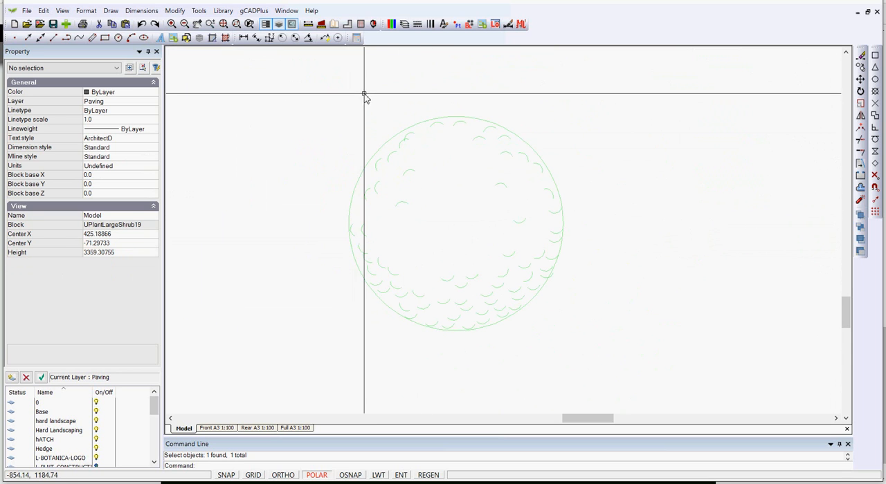
{"action": "left_click_drag", "start_coordinate": [361, 100], "coordinate": [586, 321]}
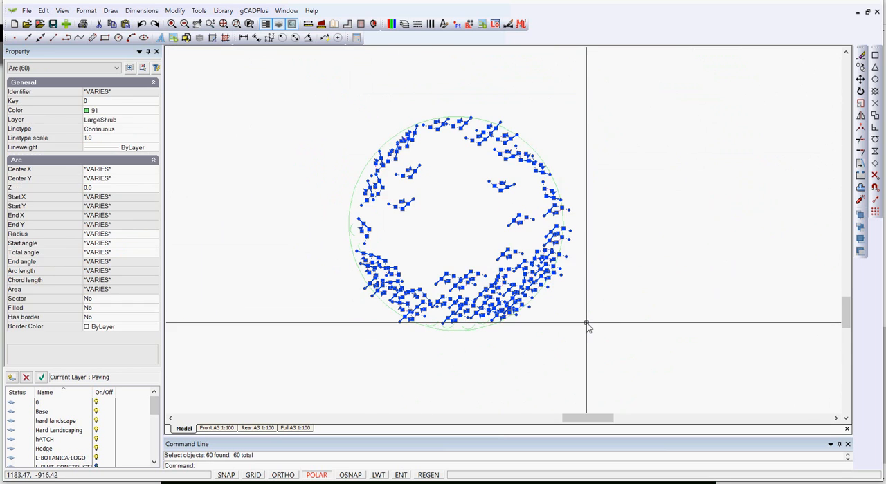
{"action": "left_click", "coordinate": [152, 113]}
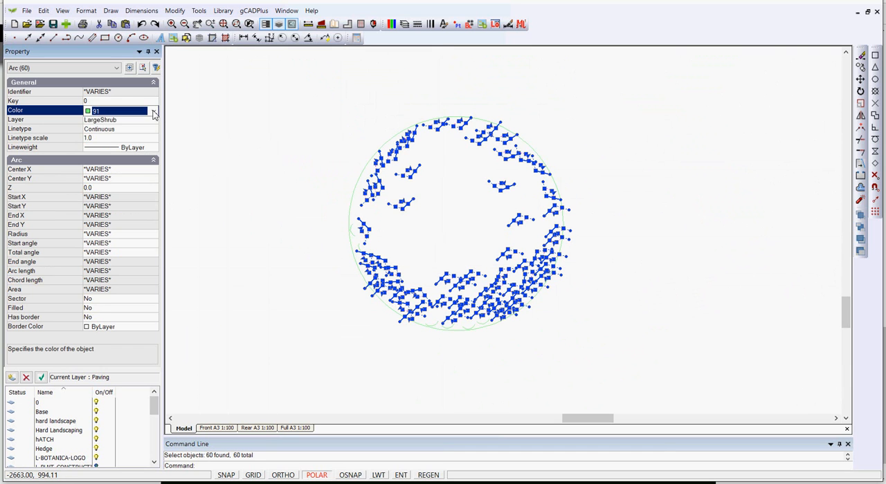
{"action": "left_click", "coordinate": [154, 113]}
{"action": "left_click", "coordinate": [114, 155]}
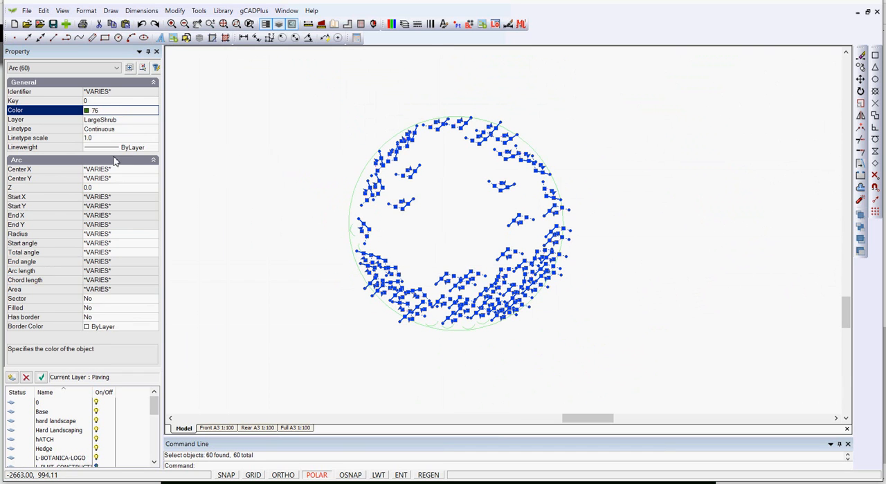
{"action": "key", "text": "Escape"}
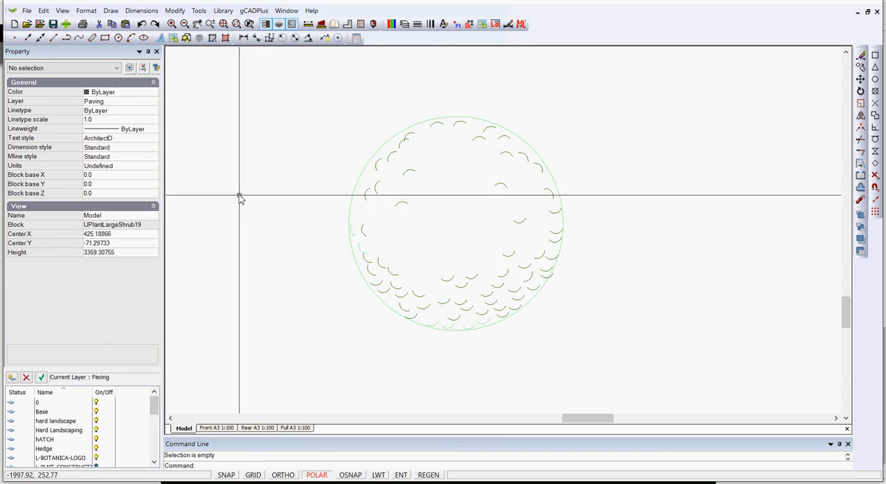
Turn on the solid fill for the outer circle of the shrub block
{"action": "left_click", "coordinate": [351, 214]}
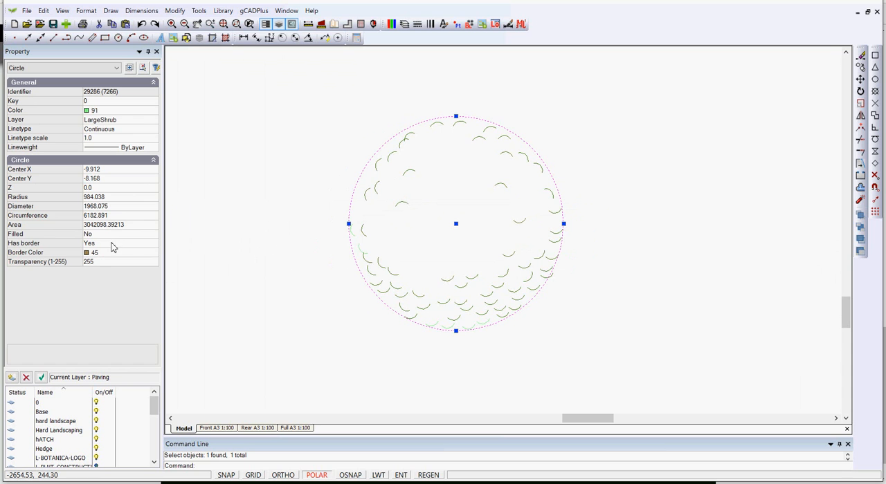
{"action": "double_click", "coordinate": [109, 236]}
{"action": "key", "text": "Escape"}
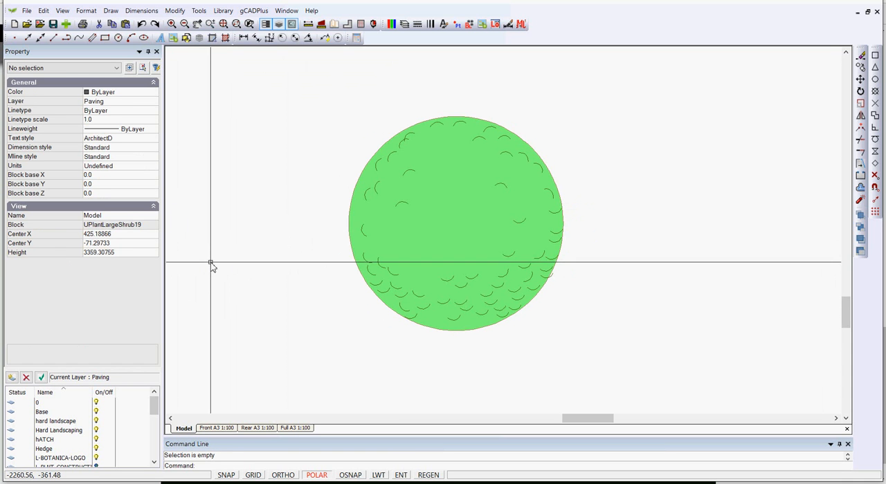
Set the filled circle's color to 84 and its transparency to 100, and close the block editor
{"action": "left_click", "coordinate": [366, 260]}
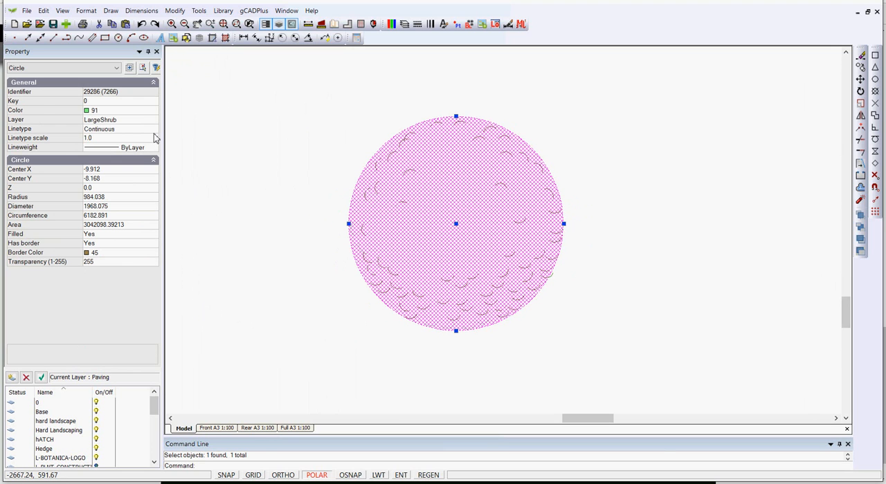
{"action": "left_click", "coordinate": [148, 112]}
{"action": "left_click", "coordinate": [153, 112]}
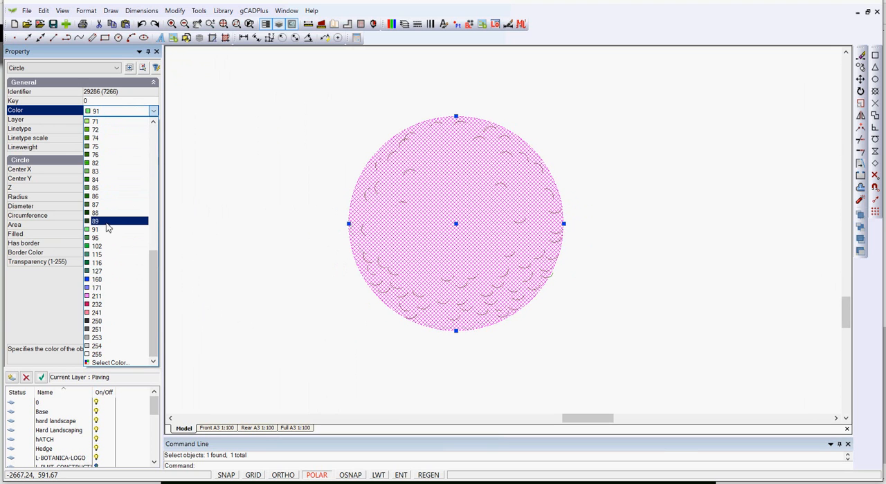
{"action": "left_click", "coordinate": [87, 181]}
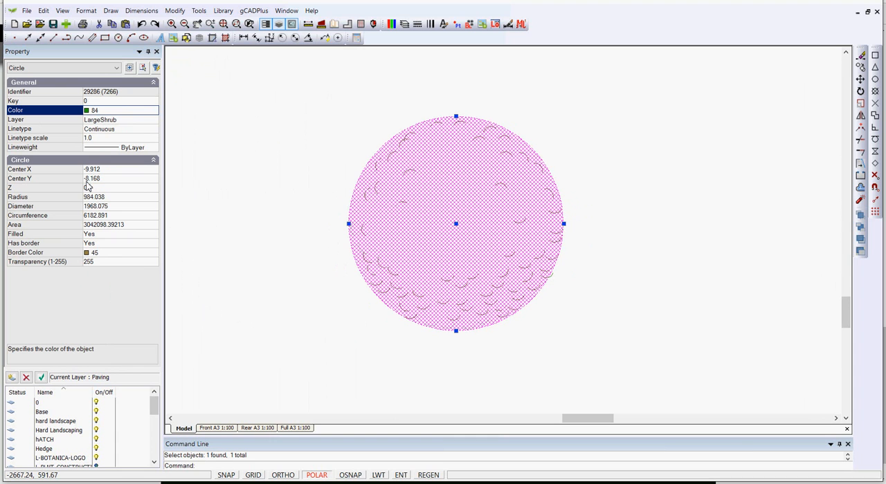
{"action": "left_click", "coordinate": [117, 263]}
{"action": "type", "text": "100"}
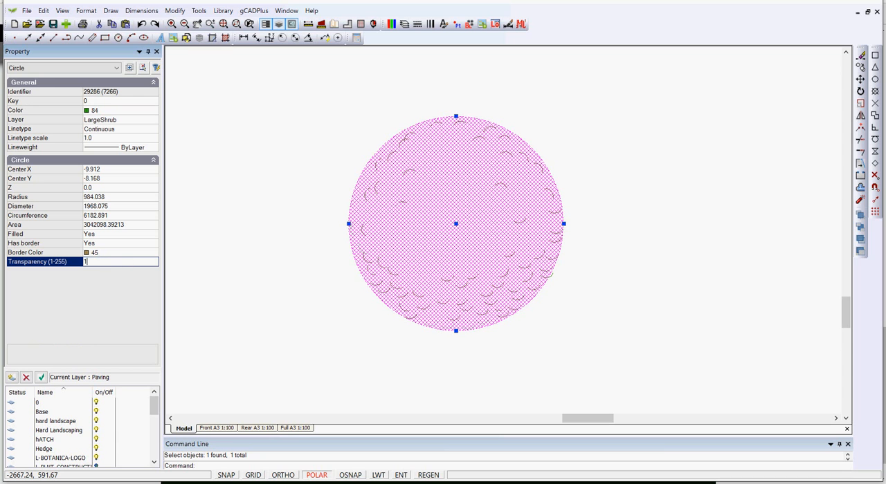
{"action": "right_click", "coordinate": [251, 263]}
{"action": "left_click", "coordinate": [280, 270]}
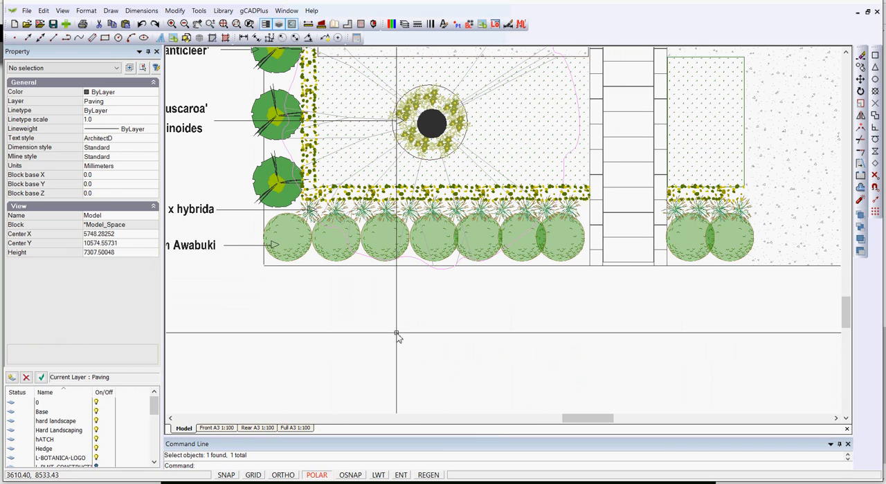
Check the restyled shrubs in the front garden and view the whole plan on the Full A3 1:100 layout
{"action": "scroll", "coordinate": [400, 337], "scroll_direction": "down", "scroll_amount": 2}
{"action": "scroll", "coordinate": [402, 337], "scroll_direction": "up", "scroll_amount": 2}
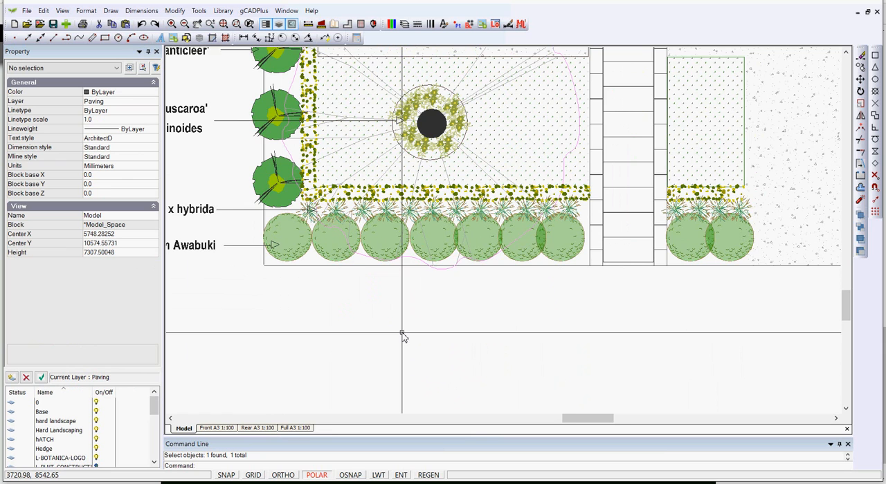
{"action": "scroll", "coordinate": [402, 337], "scroll_direction": "down", "scroll_amount": 1}
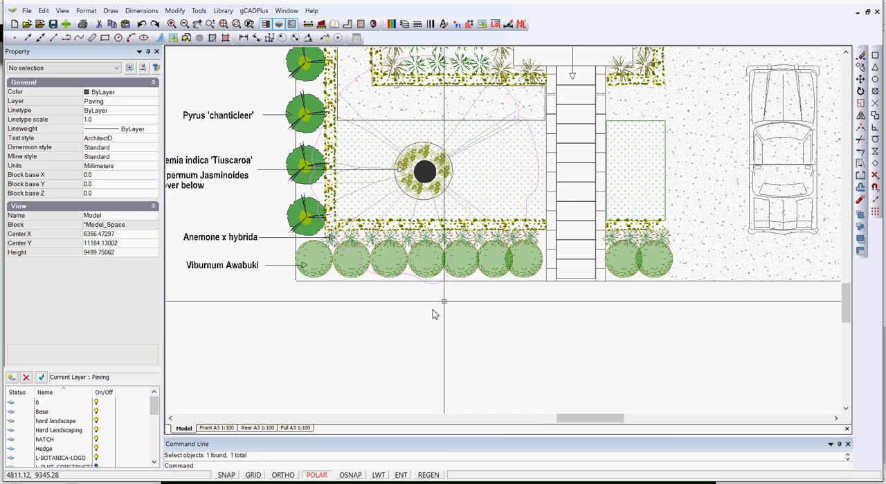
{"action": "scroll", "coordinate": [446, 303], "scroll_direction": "down", "scroll_amount": 1}
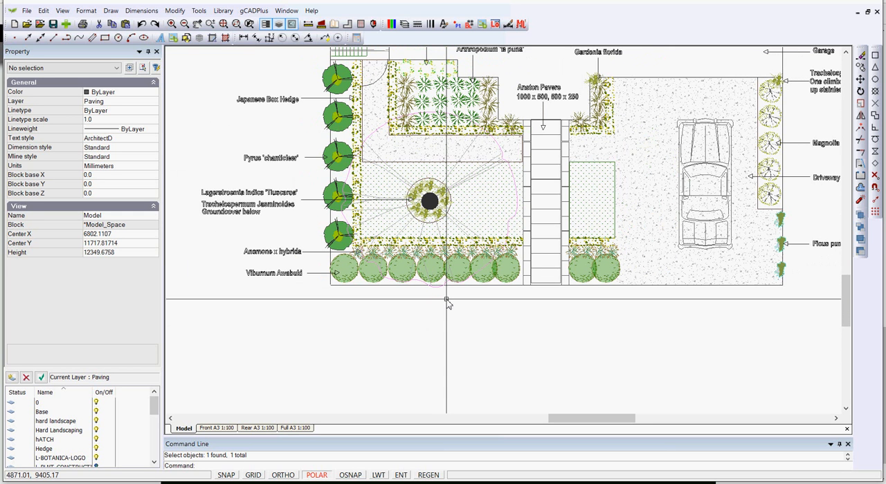
{"action": "left_click", "coordinate": [310, 429]}
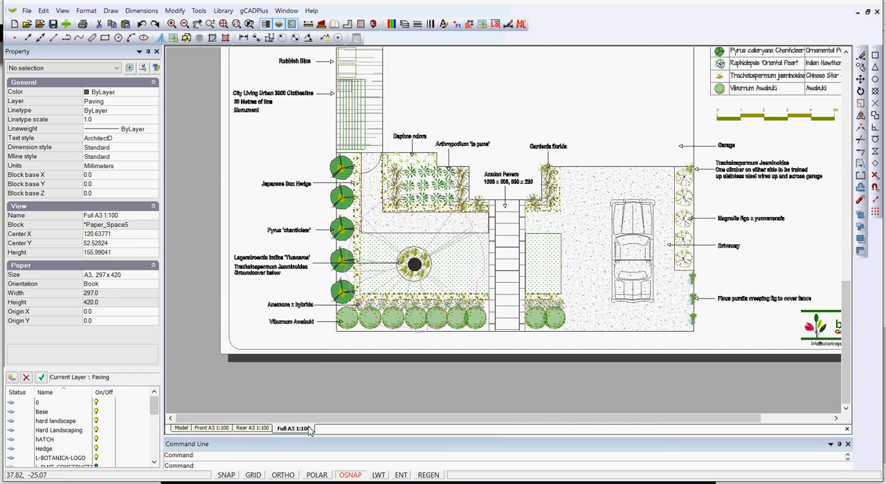
{"action": "scroll", "coordinate": [376, 348], "scroll_direction": "down", "scroll_amount": 3}
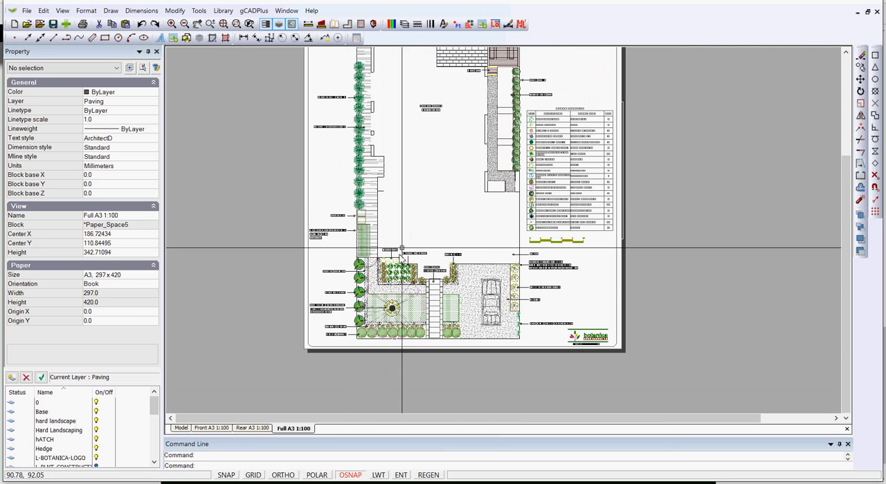
{"action": "middle_click_drag", "start_coordinate": [411, 228], "coordinate": [384, 304]}
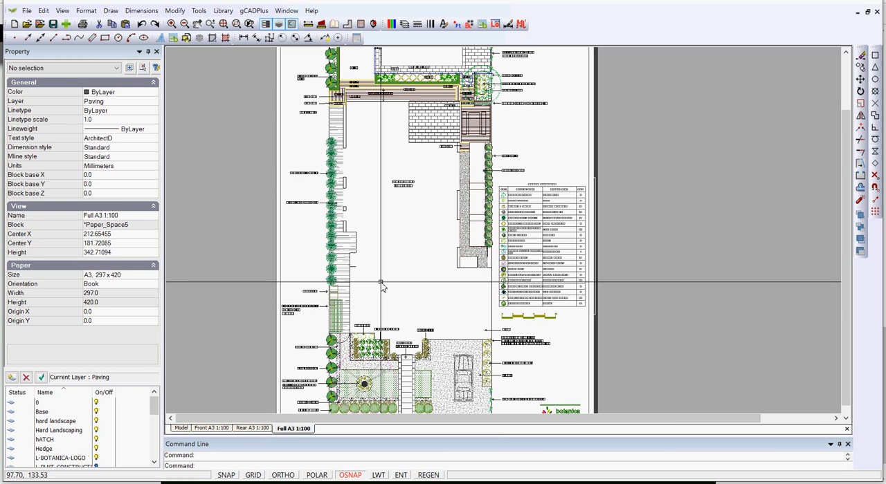
{"action": "left_click", "coordinate": [27, 11]}
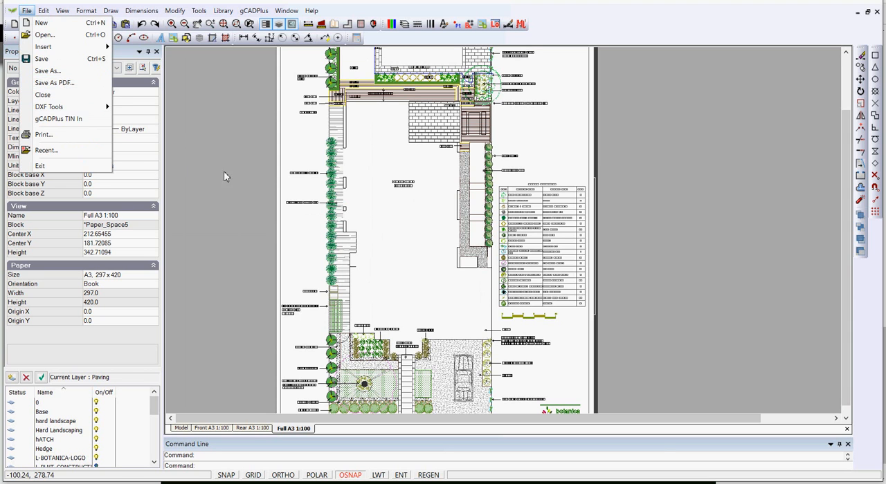
{"action": "left_click", "coordinate": [235, 191]}
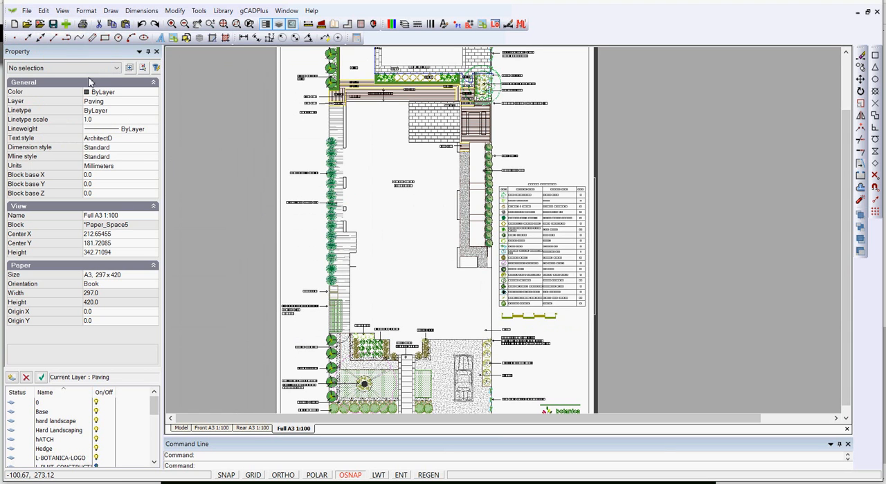
{"action": "left_click", "coordinate": [26, 10]}
{"action": "left_click", "coordinate": [45, 135]}
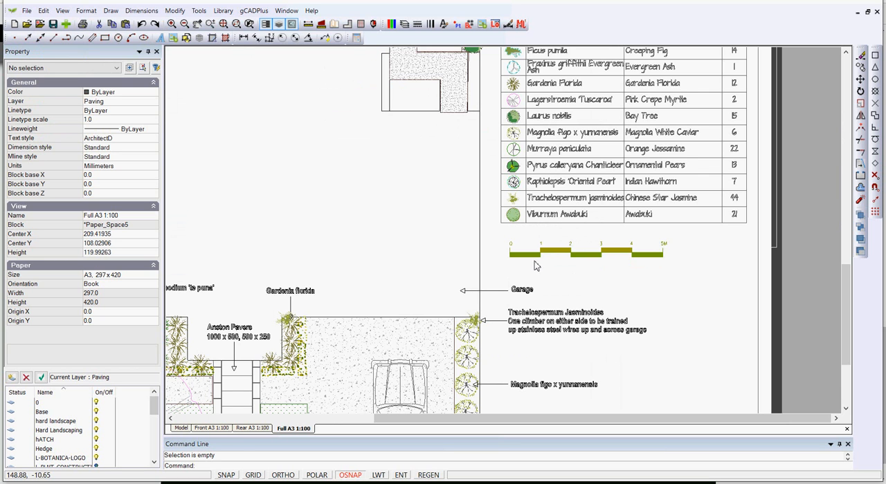
Return to model space and measure the length of the scale bar from its 0 end to its 5 m end
{"action": "left_click", "coordinate": [183, 428]}
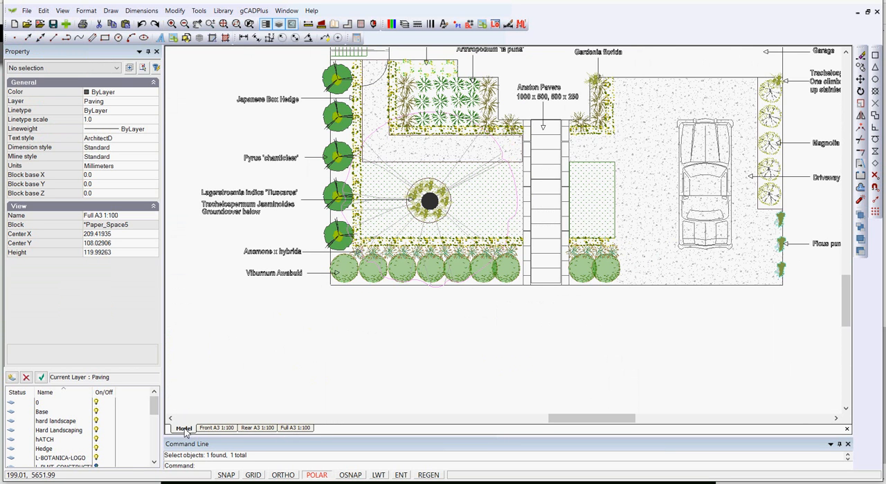
{"action": "middle_click_drag", "start_coordinate": [702, 322], "coordinate": [453, 364]}
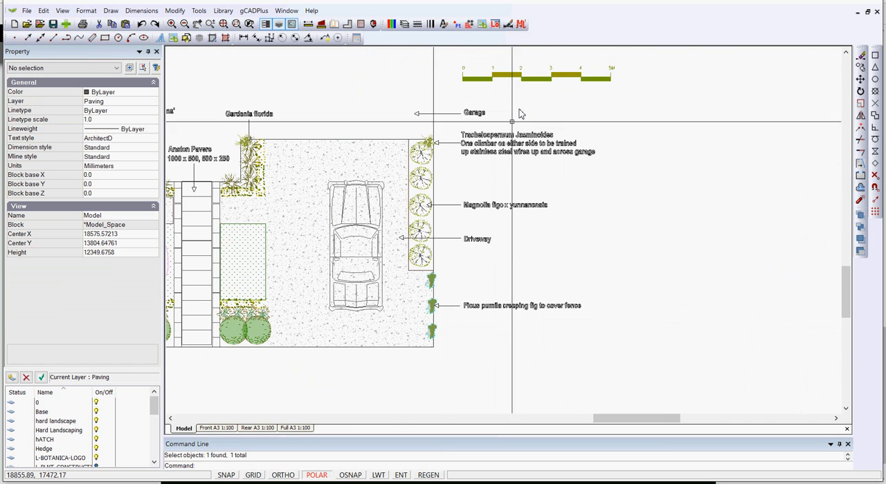
{"action": "scroll", "coordinate": [519, 92], "scroll_direction": "up", "scroll_amount": 2}
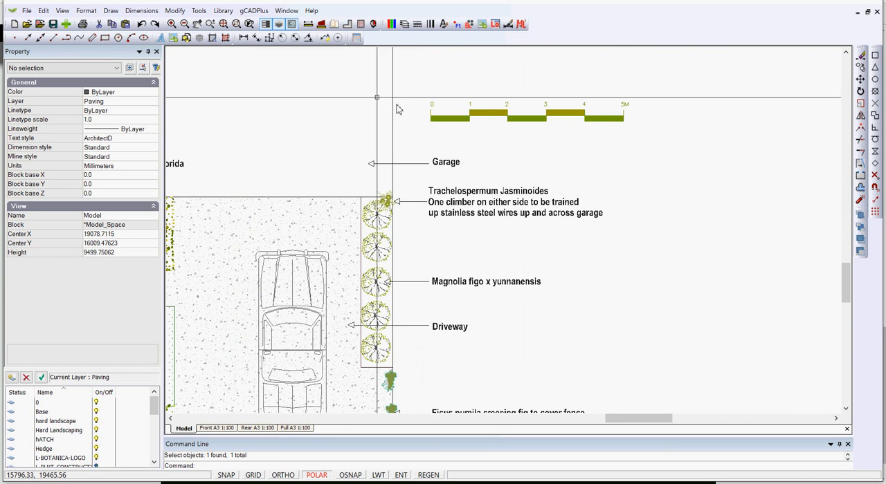
{"action": "left_click", "coordinate": [309, 25]}
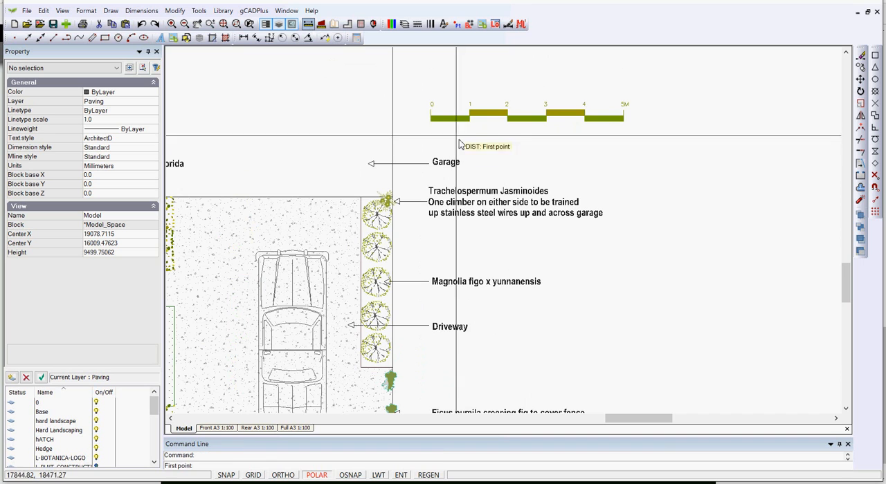
{"action": "left_click", "coordinate": [431, 116]}
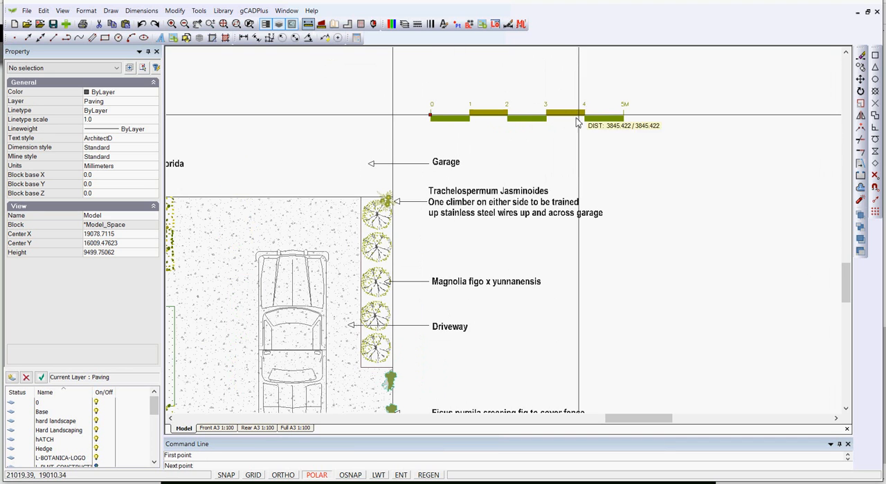
{"action": "left_click", "coordinate": [623, 119]}
{"action": "scroll", "coordinate": [601, 154], "scroll_direction": "down", "scroll_amount": 1}
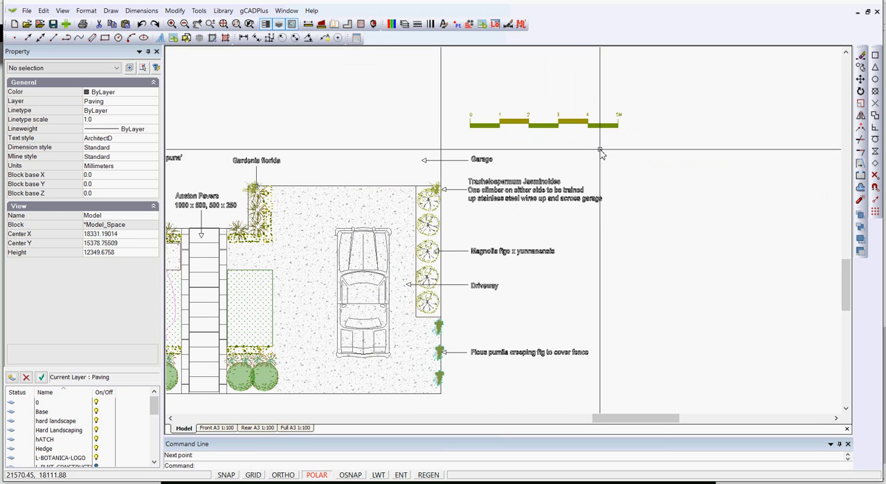
Begin a PDF export of the Full A3 1:100 layout with the Window area type and High level
{"action": "left_click", "coordinate": [295, 429]}
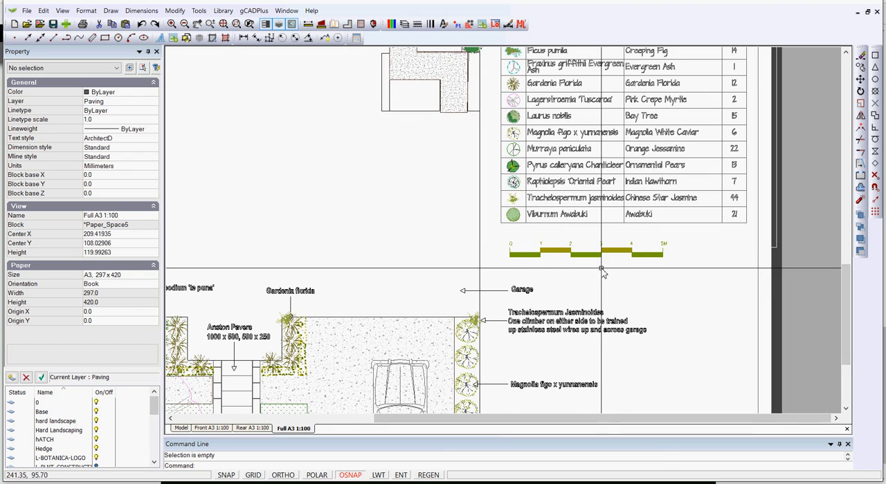
{"action": "left_click", "coordinate": [26, 11]}
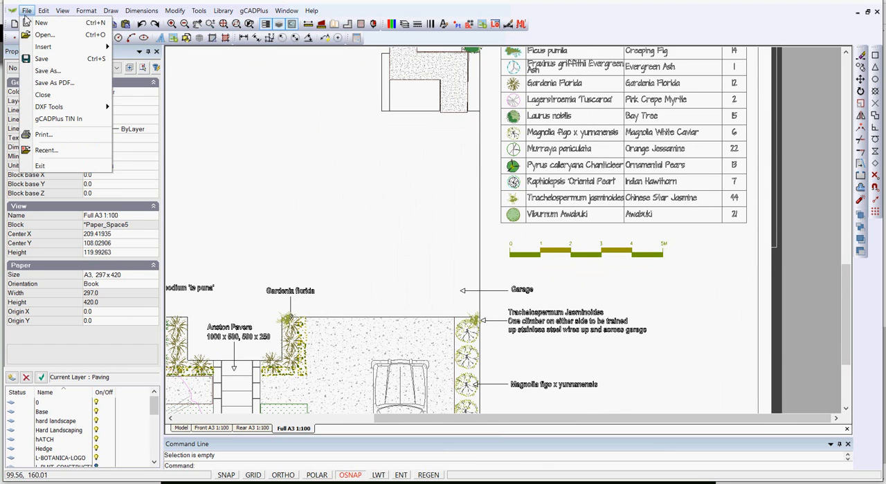
{"action": "left_click", "coordinate": [56, 83]}
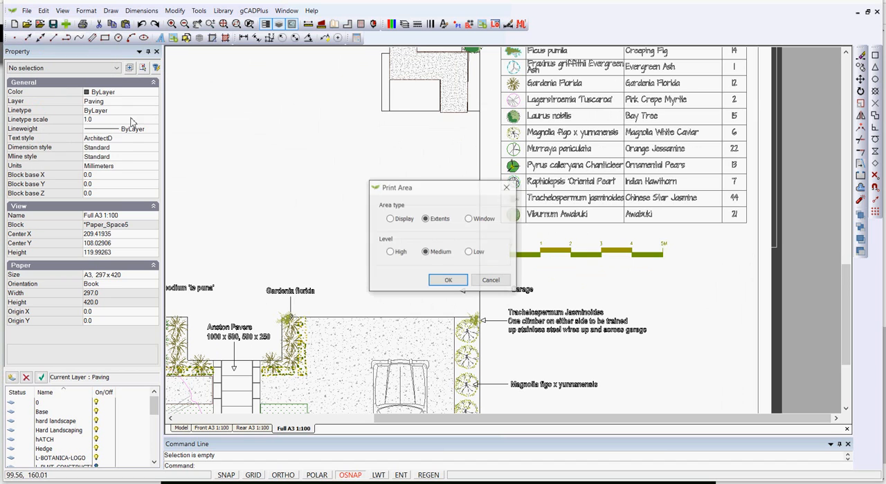
{"action": "left_click", "coordinate": [469, 218]}
{"action": "left_click", "coordinate": [389, 252]}
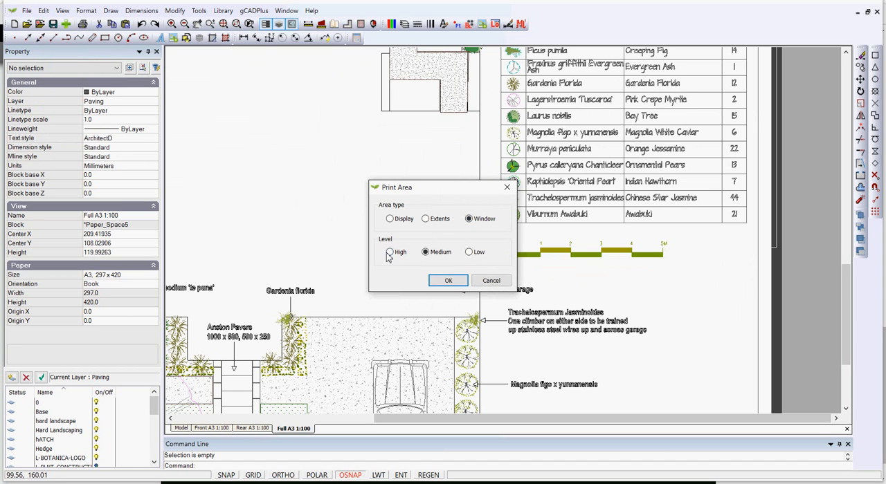
{"action": "left_click", "coordinate": [450, 284]}
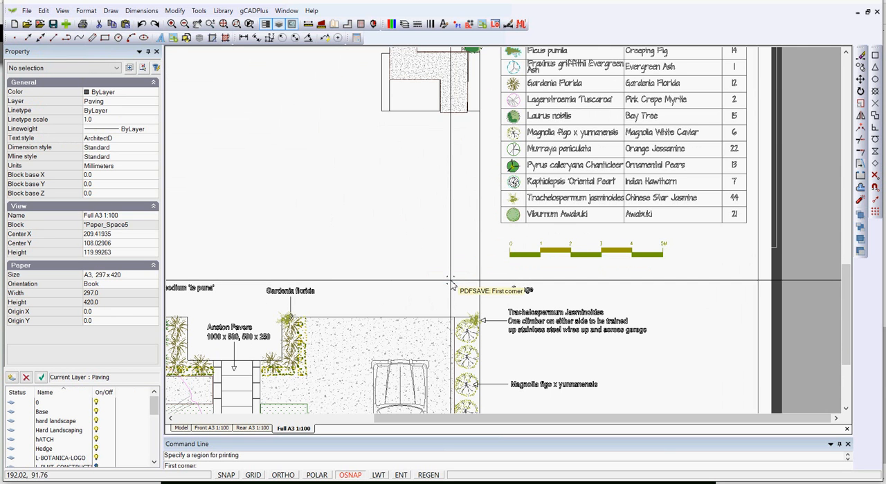
Define the PDF export window from the sheet's upper-left corner to its lower-right corner
{"action": "scroll", "coordinate": [451, 282], "scroll_direction": "down", "scroll_amount": 4}
{"action": "scroll", "coordinate": [449, 282], "scroll_direction": "down", "scroll_amount": 3}
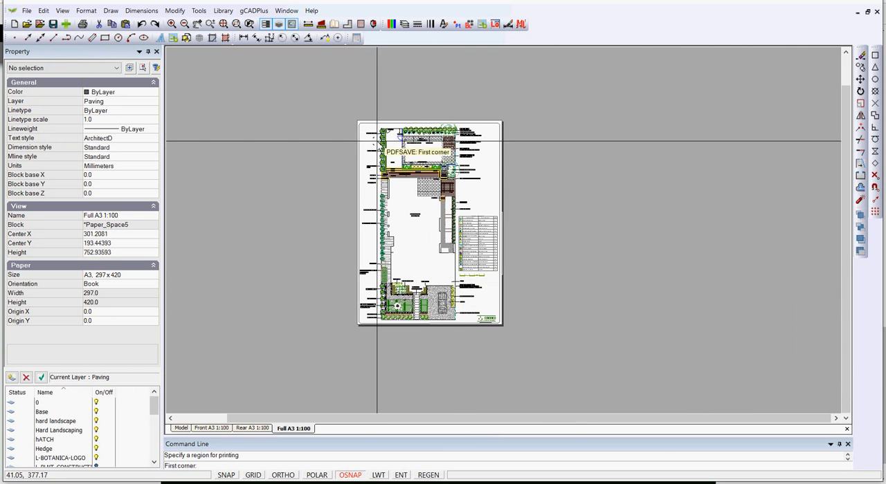
{"action": "scroll", "coordinate": [359, 115], "scroll_direction": "up", "scroll_amount": 4}
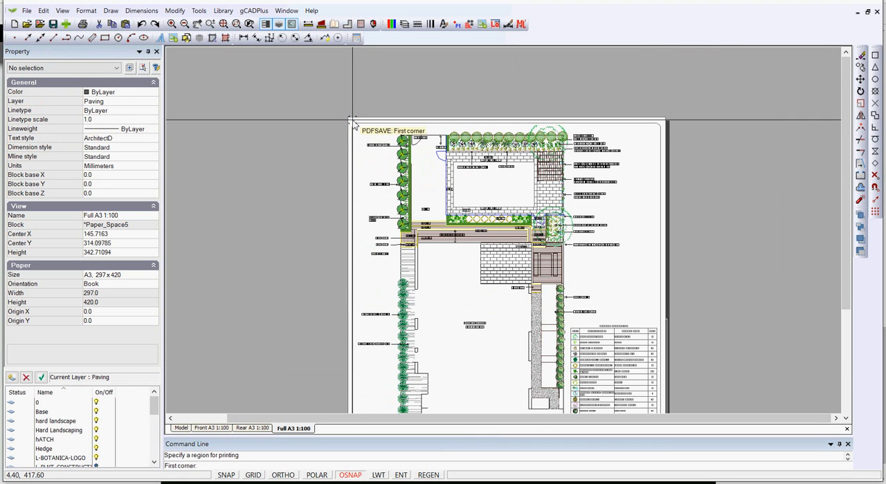
{"action": "left_click", "coordinate": [350, 122]}
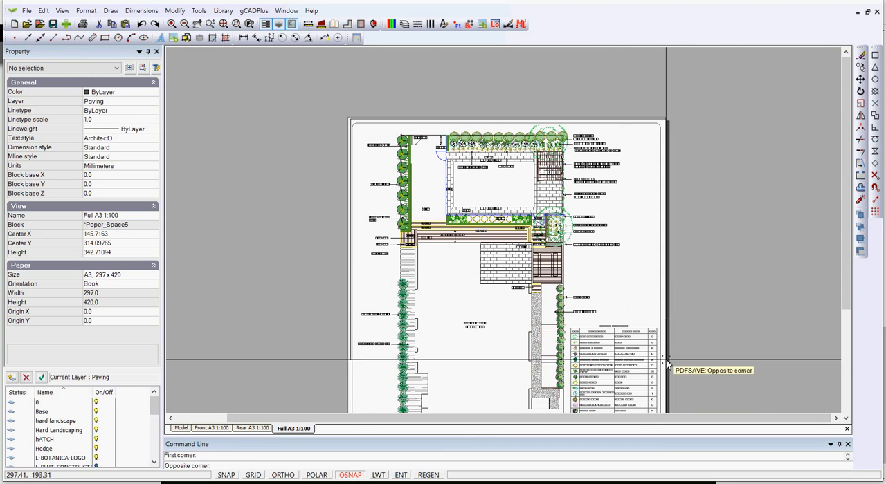
{"action": "middle_click_drag", "start_coordinate": [684, 408], "coordinate": [647, 341]}
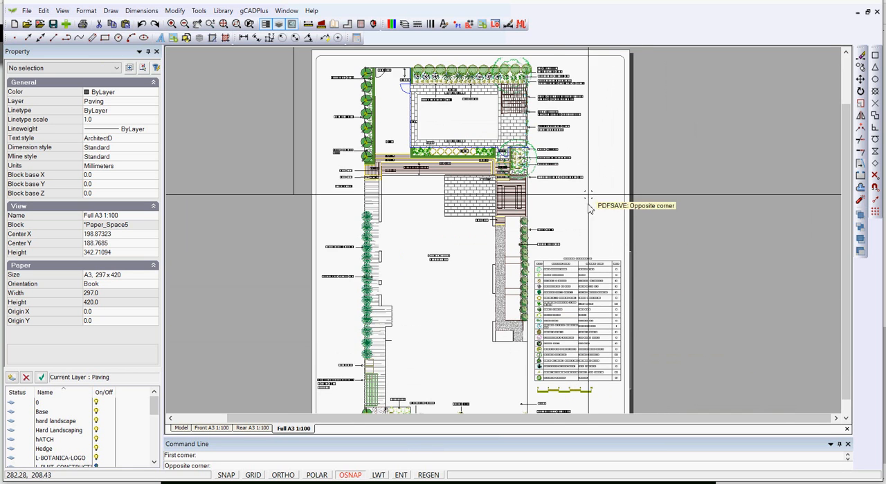
{"action": "middle_click_drag", "start_coordinate": [607, 389], "coordinate": [589, 328]}
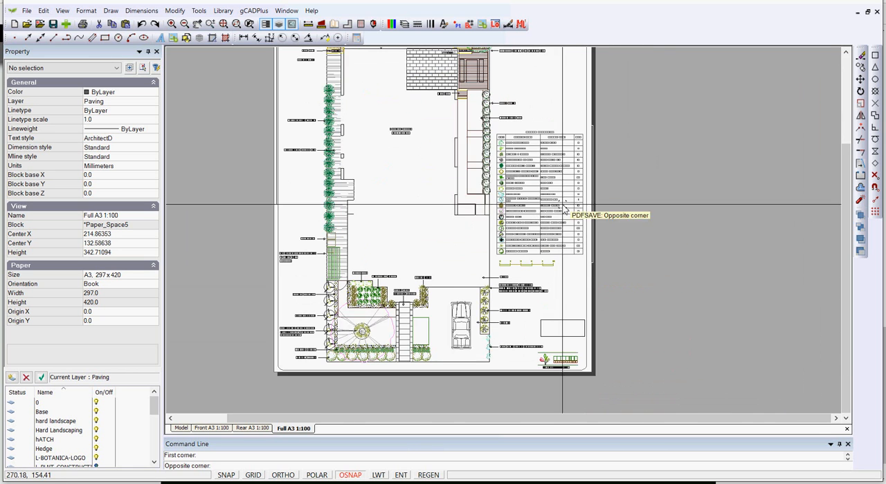
{"action": "left_click", "coordinate": [591, 376]}
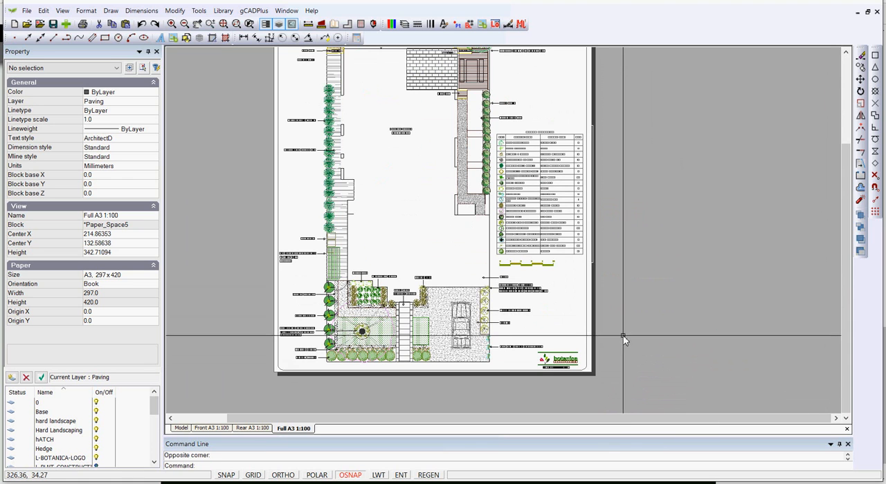
{"action": "scroll", "coordinate": [526, 265], "scroll_direction": "up", "scroll_amount": 5}
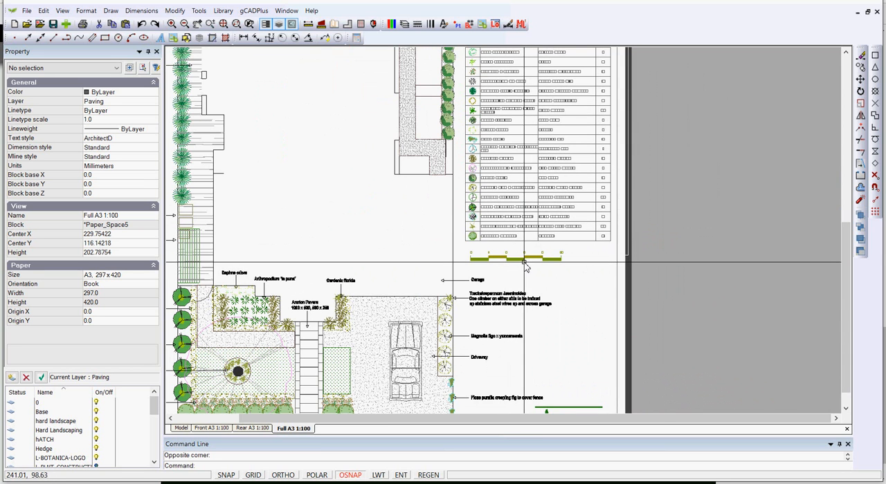